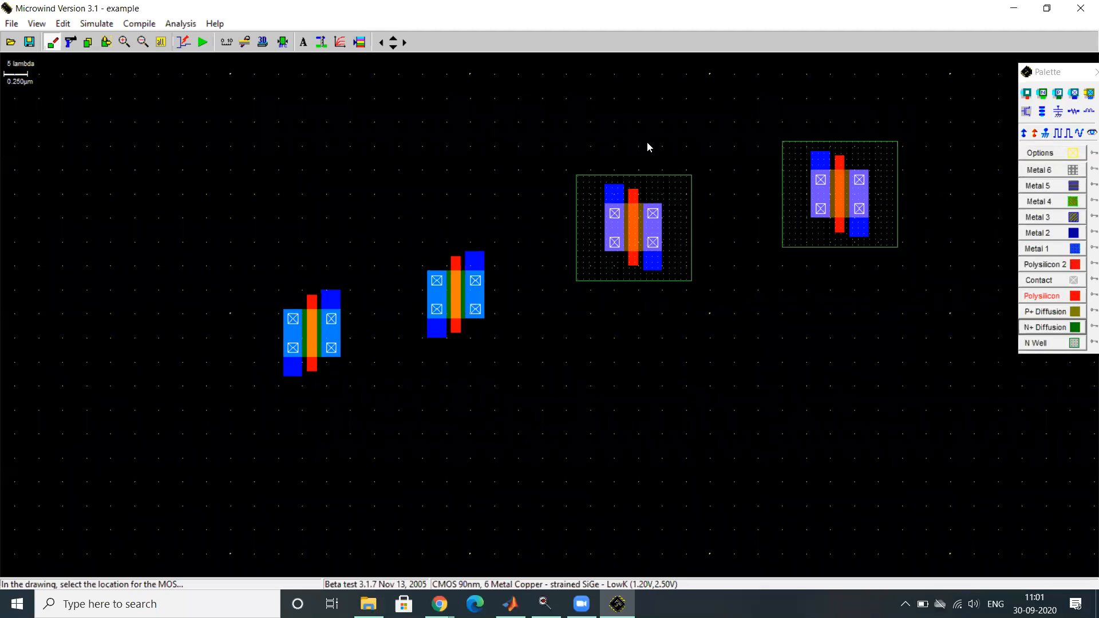
- Move the two pMOS transistors so they sit side by side at the same height above the nMOS transistors
left_click(104, 42)
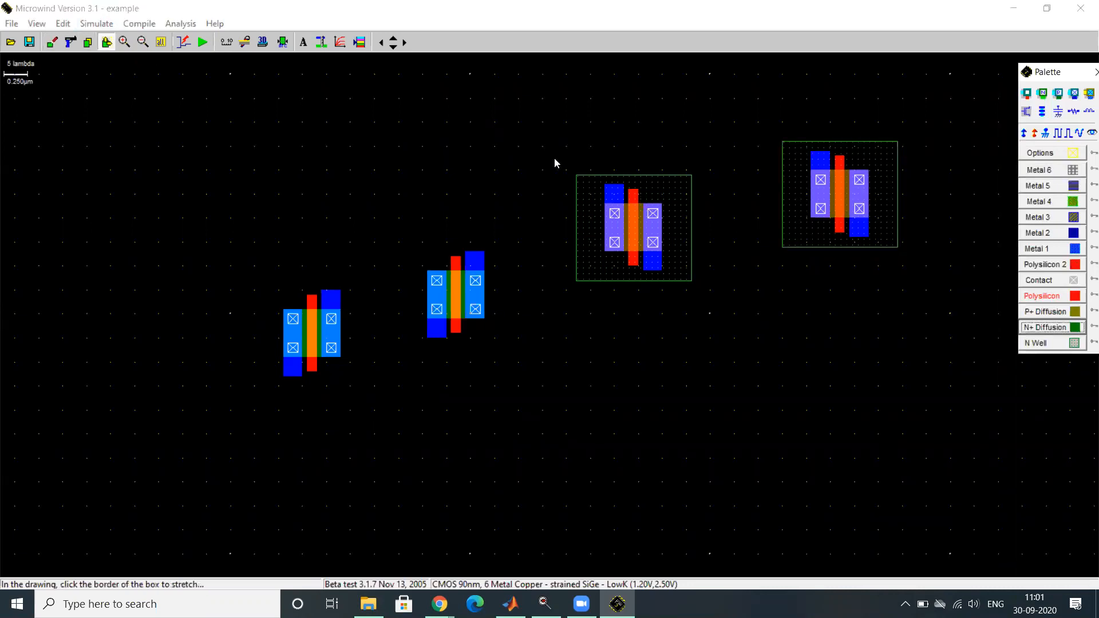
left_click_drag(555, 161, 702, 316)
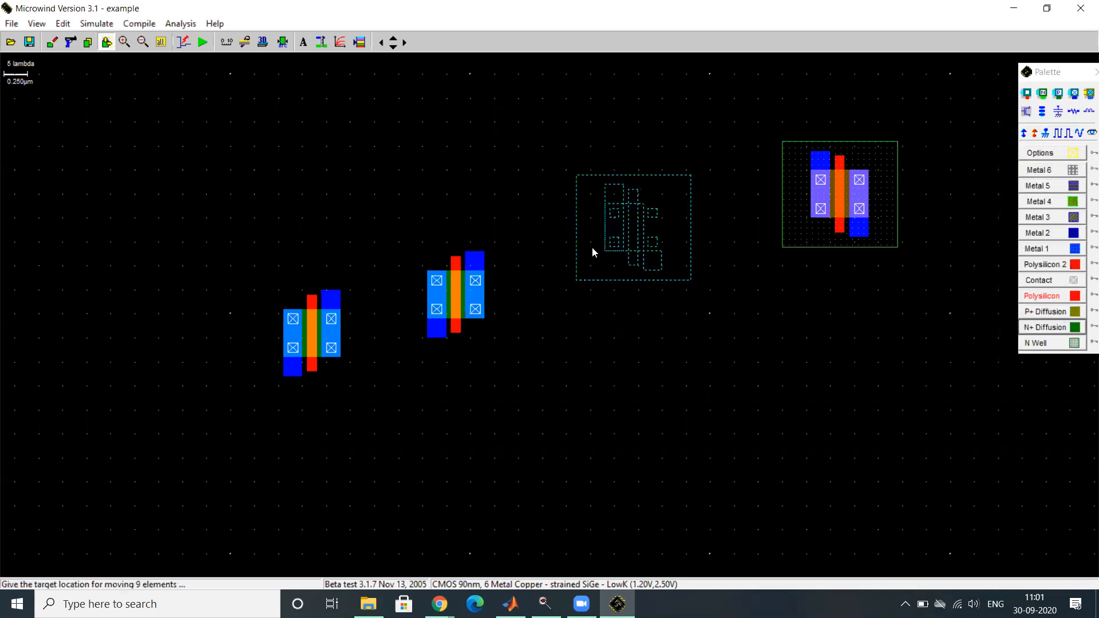
left_click(355, 239)
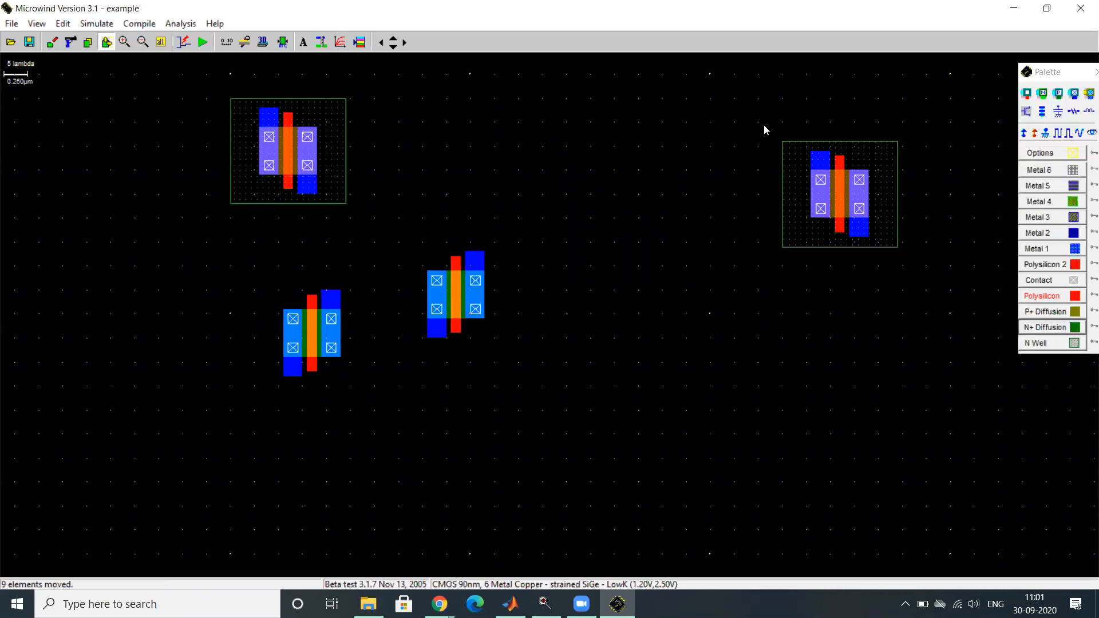
left_click_drag(764, 125, 952, 314)
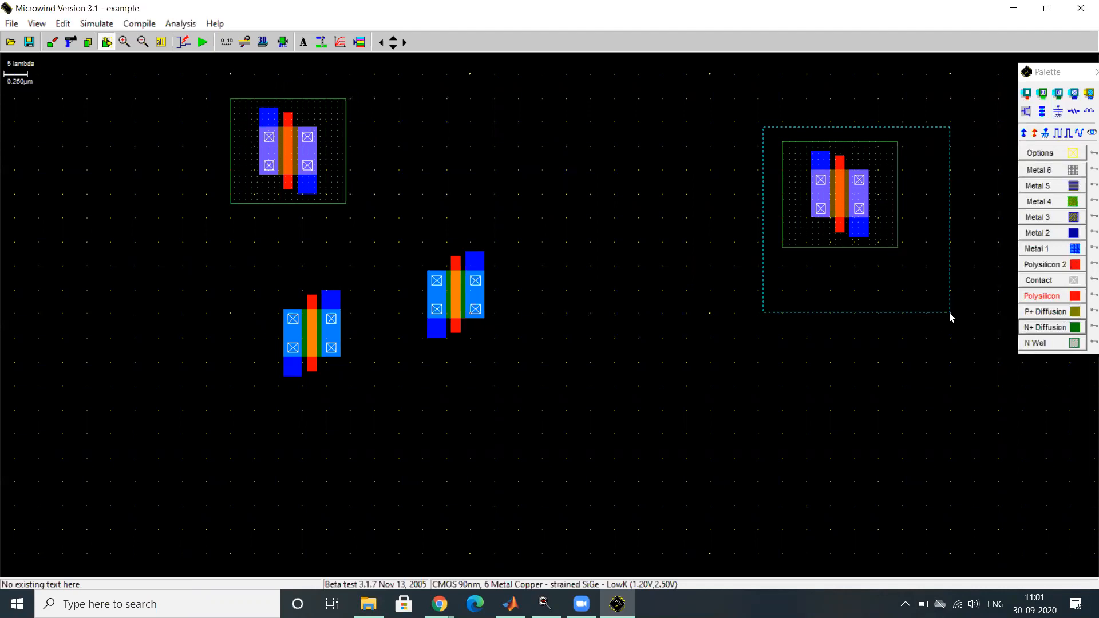
left_click(639, 271)
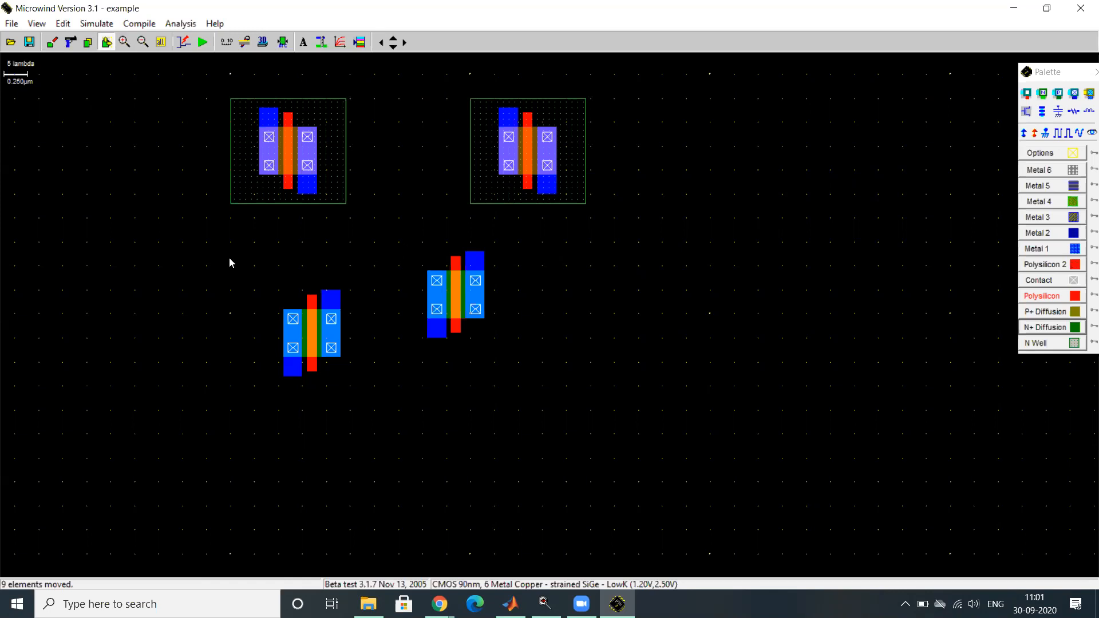
- Move the two nMOS transistors into a vertical stack, centred below the gap between the pMOS transistors
left_click_drag(265, 276, 344, 443)
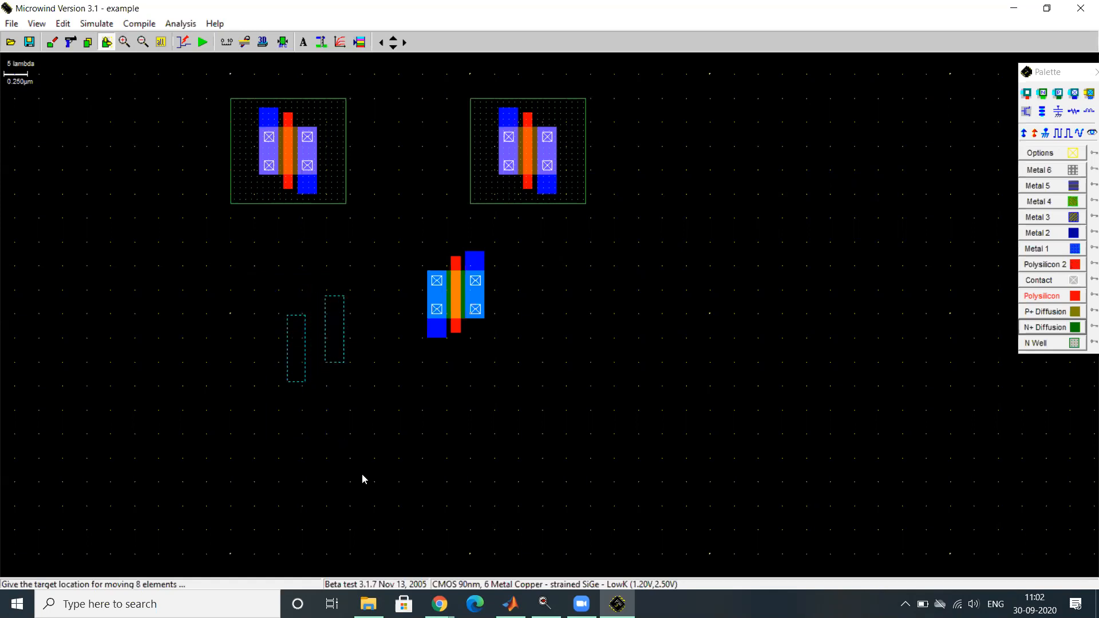
left_click(428, 540)
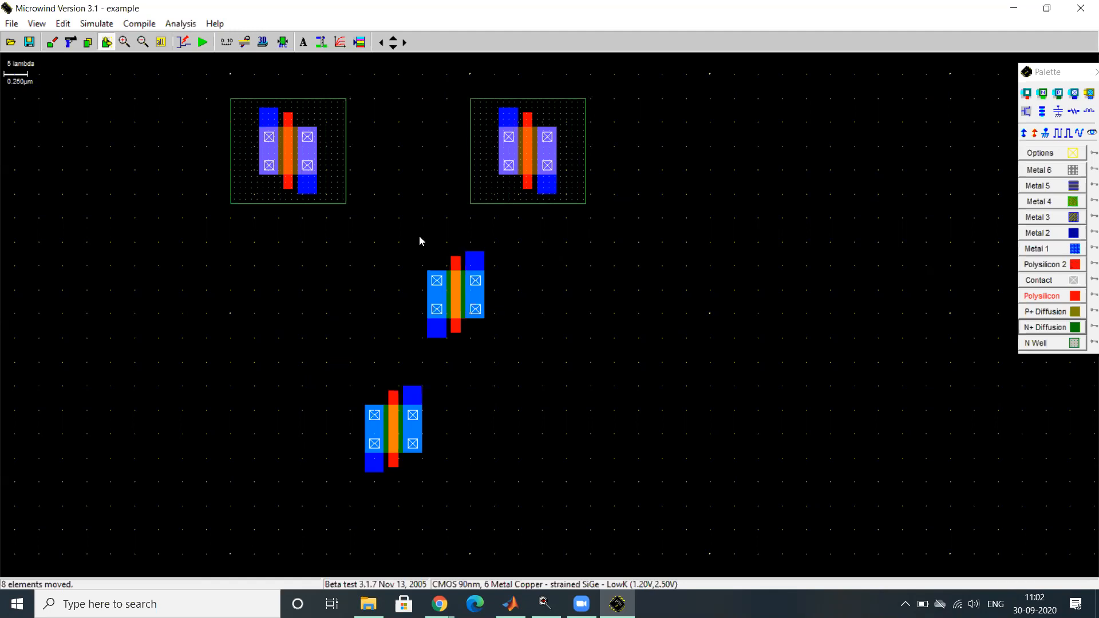
left_click_drag(403, 238, 574, 356)
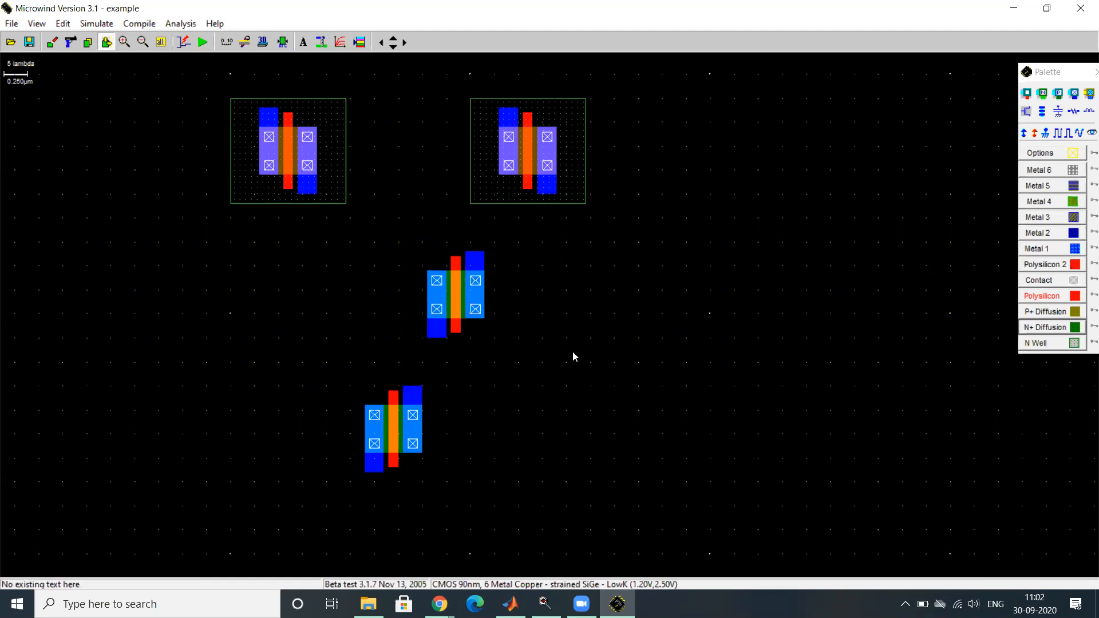
left_click(511, 367)
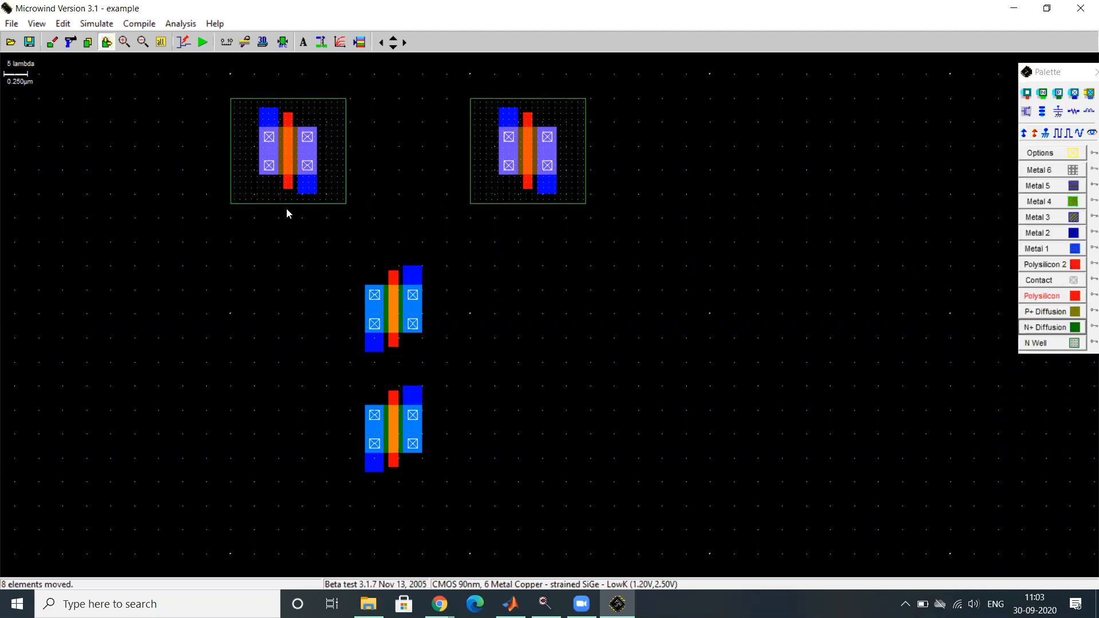
- Stretch the lower metal strips of the left and right pMOS transistors downward to 4 x 23 and 4 x 24 lambda
left_click(310, 195)
left_click(310, 213)
left_click_drag(310, 226, 310, 262)
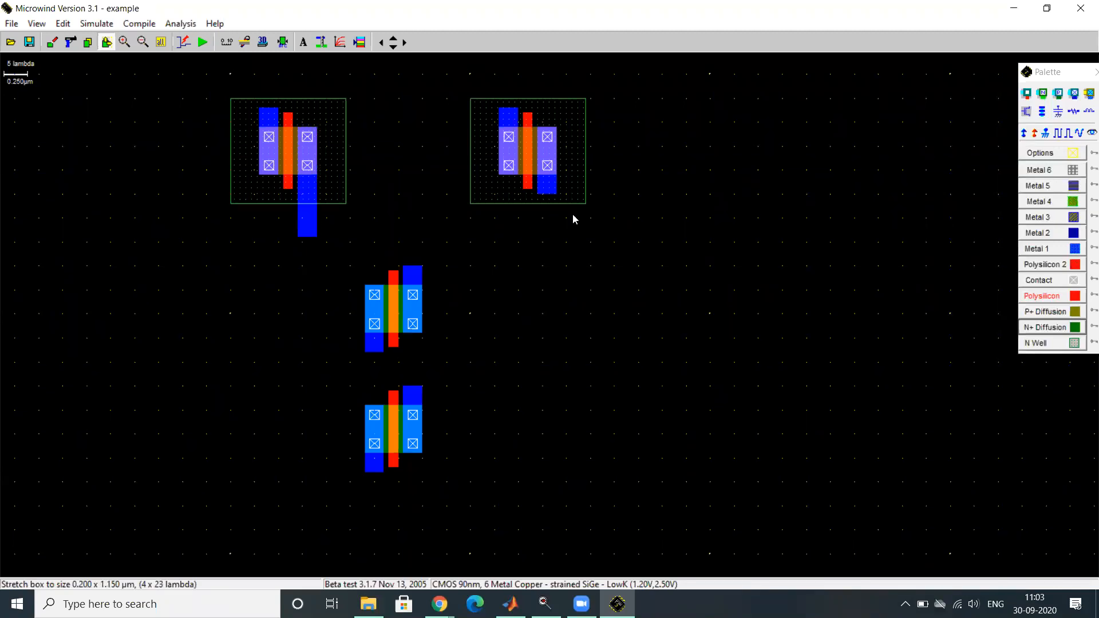
left_click(552, 191)
left_click_drag(551, 194, 548, 280)
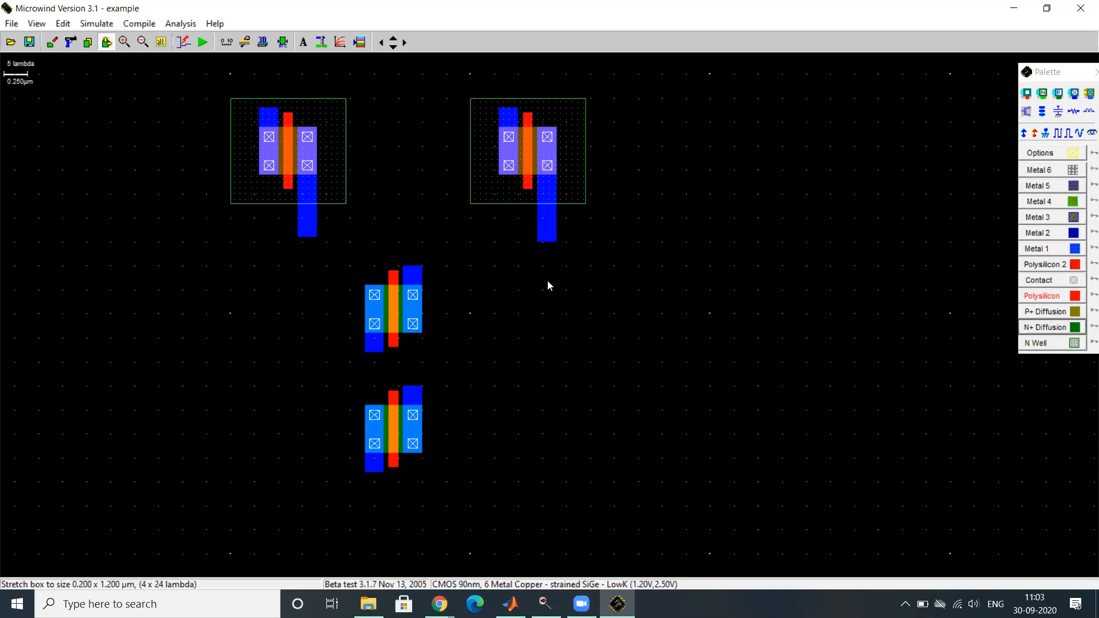
- Stretch the upper nMOS's top metal strip upward to 4 x 21 lambda and join it to both pMOS strips with a 54 x 5 lambda Metal 1 bar
left_click(414, 271)
left_click_drag(415, 272, 417, 240)
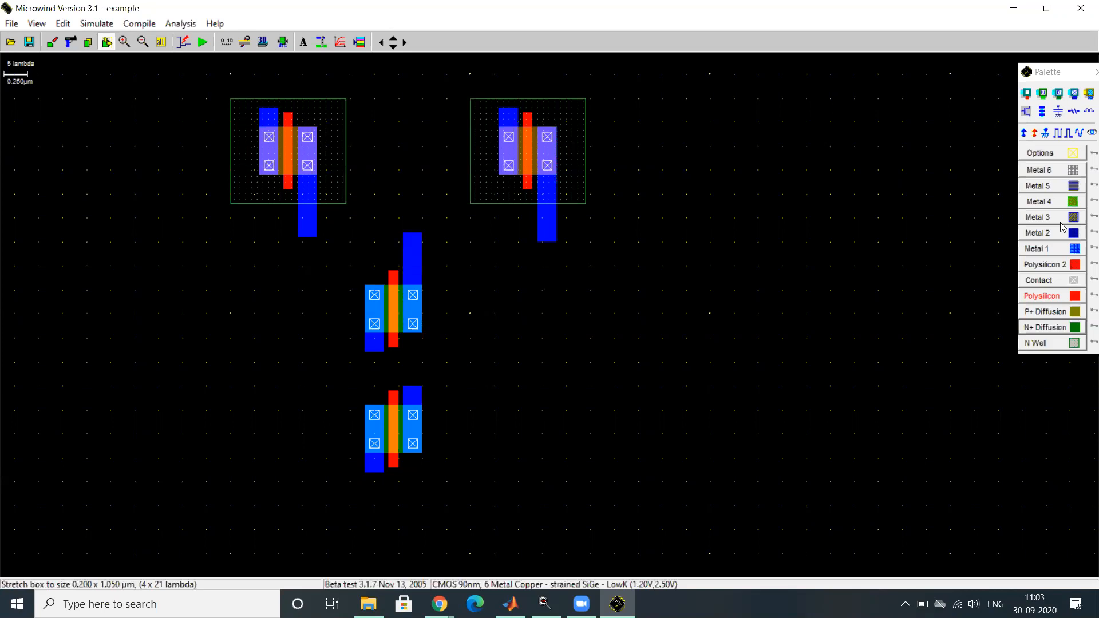
left_click(1047, 250)
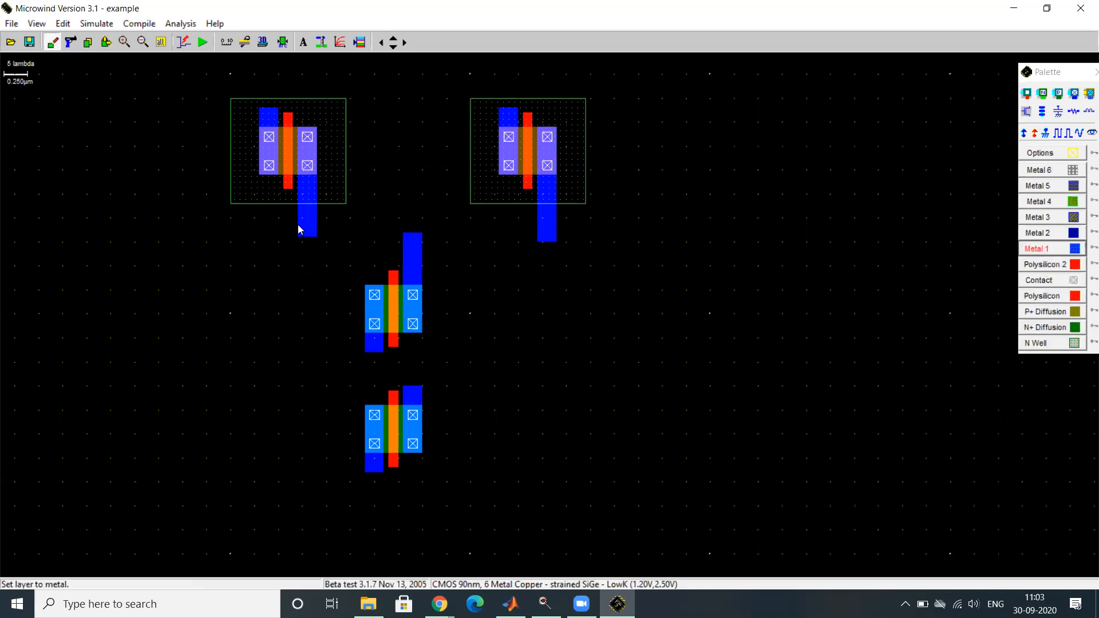
left_click_drag(298, 225, 558, 246)
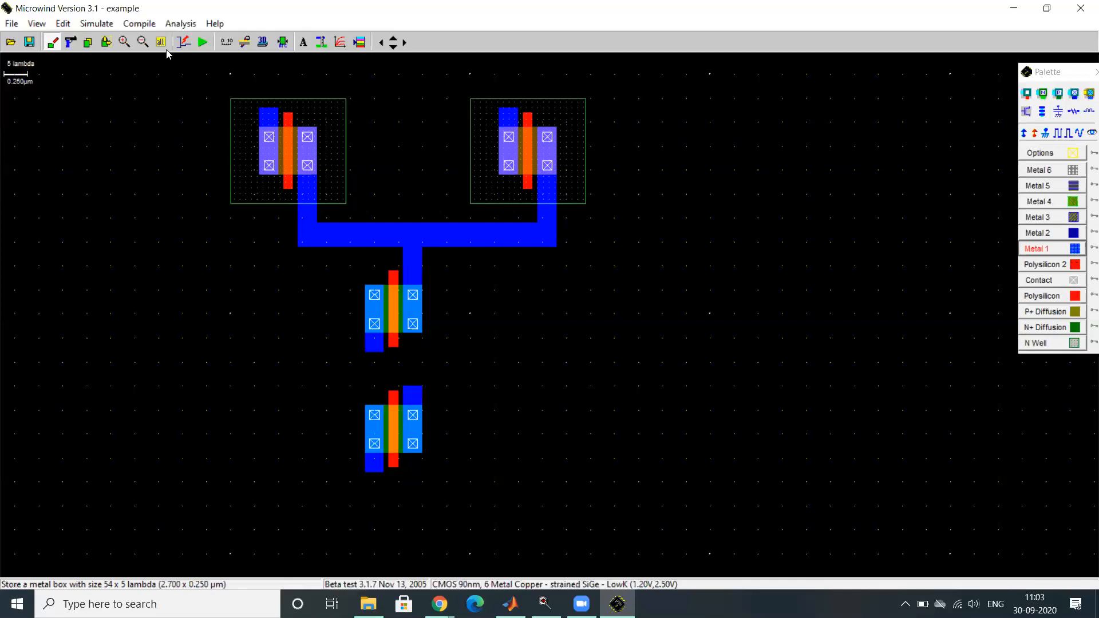
left_click(394, 39)
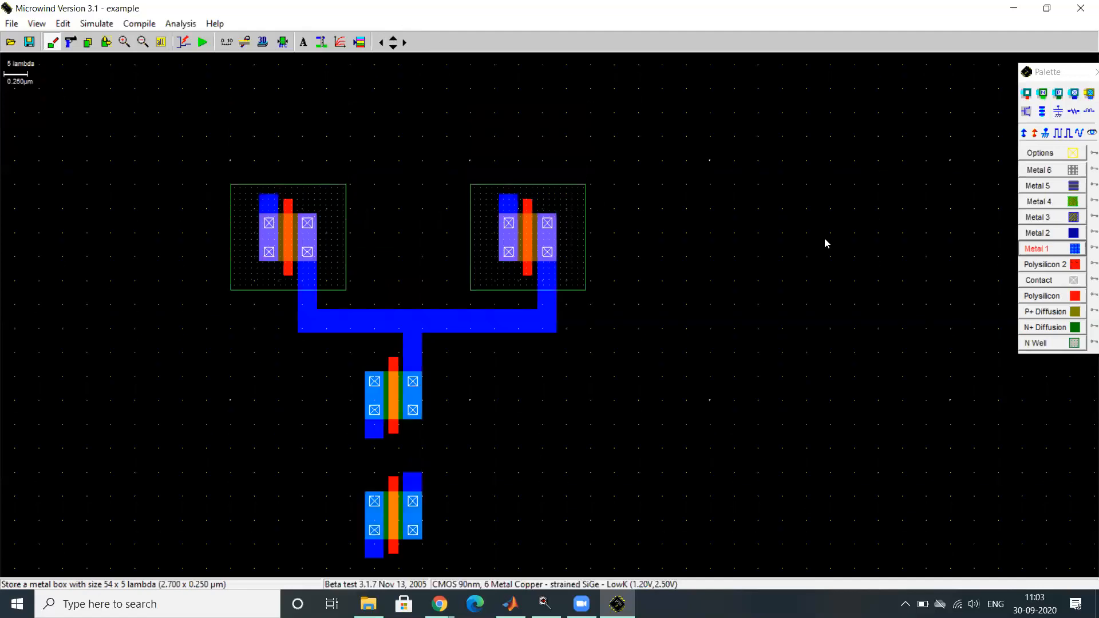
left_click(105, 41)
left_click(268, 196)
left_click(270, 200)
double_click(268, 195)
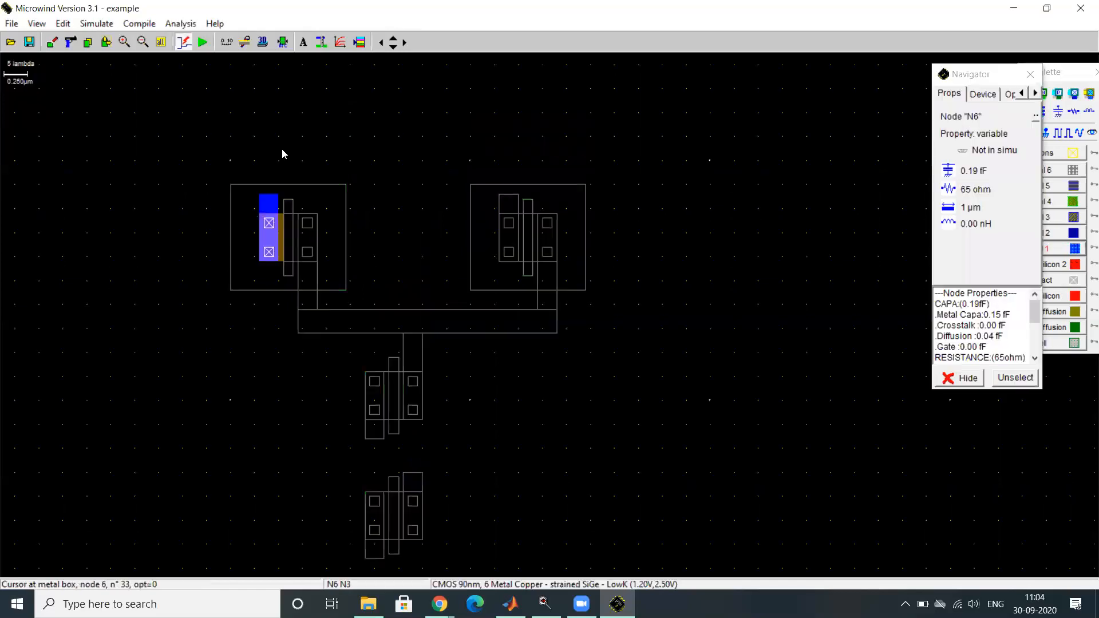
key("Escape")
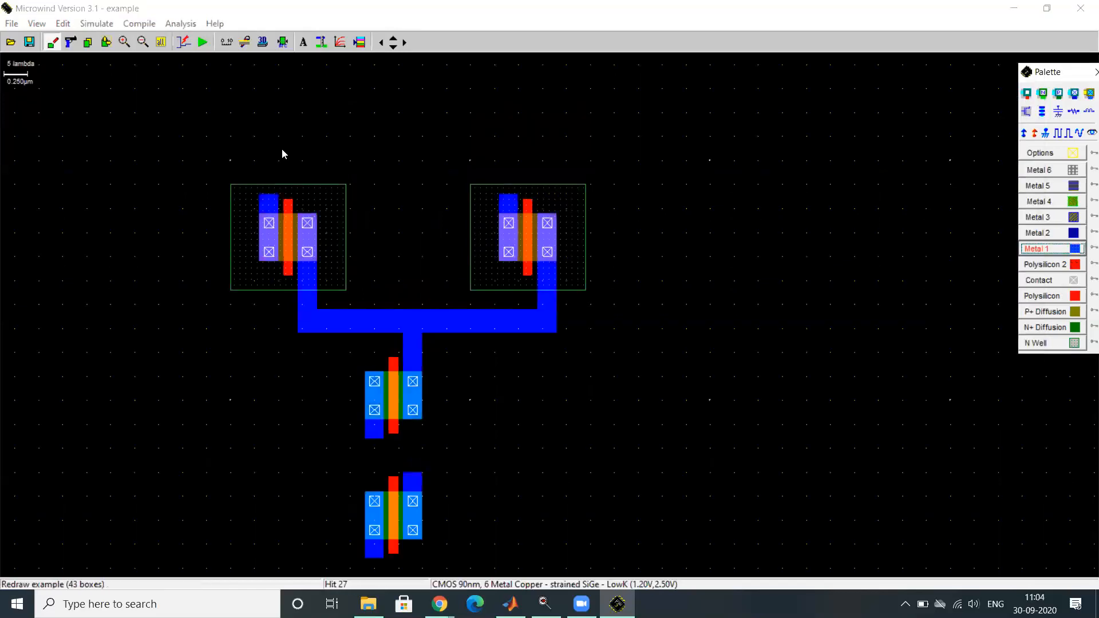
left_click(107, 42)
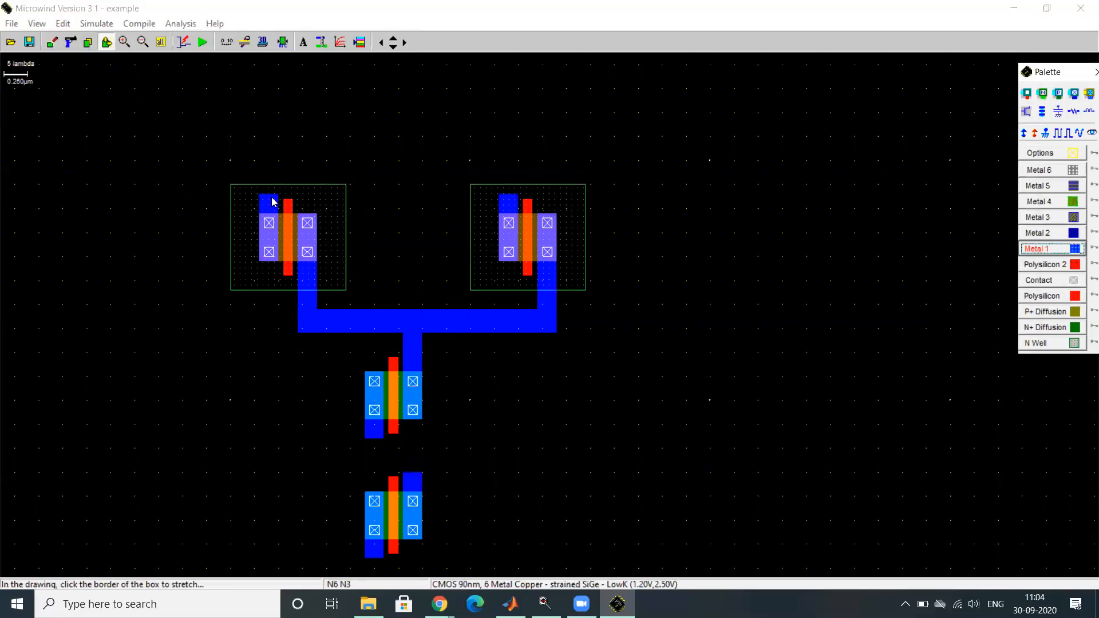
left_click_drag(273, 201, 275, 151)
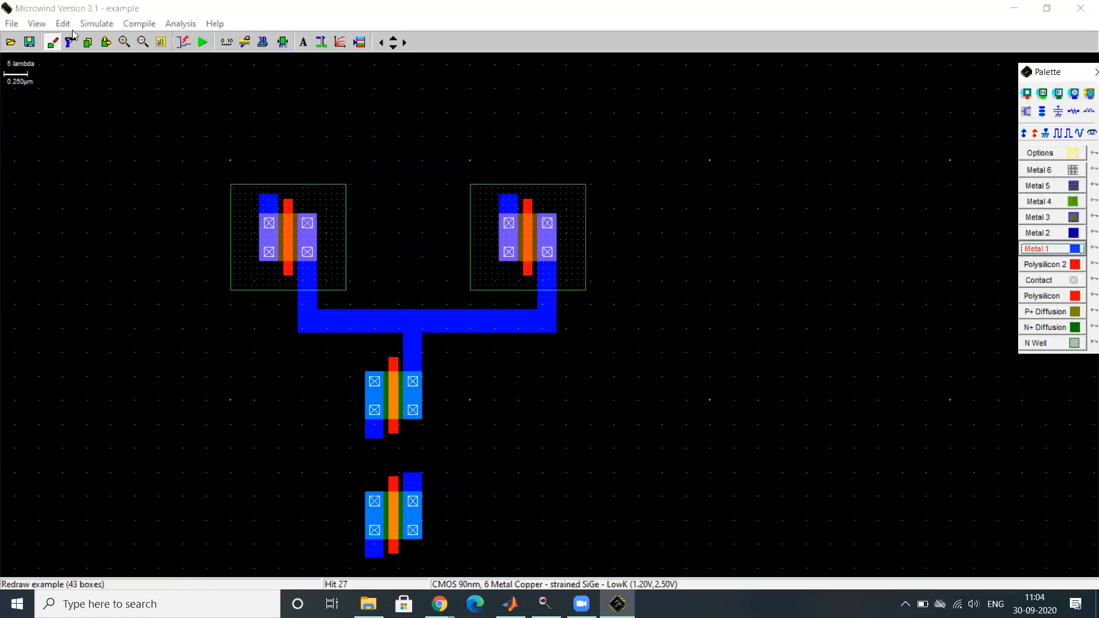
- Stretch the upper metal strip of the left pMOS transistor upward to 4 x 27 lambda, past its N well
left_click(106, 43)
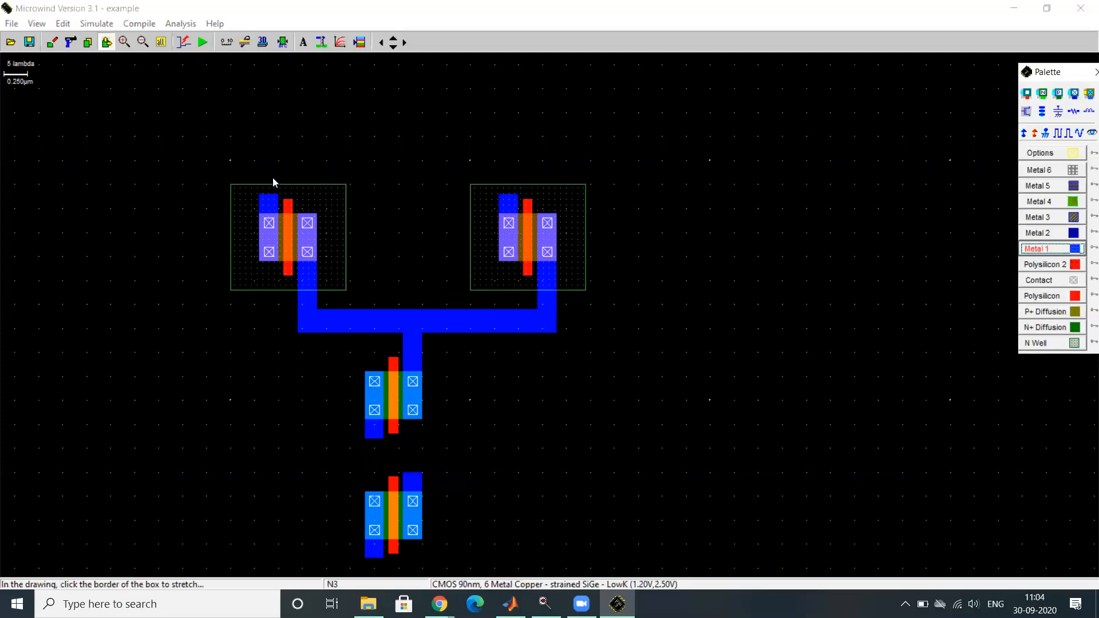
left_click_drag(267, 199, 272, 80)
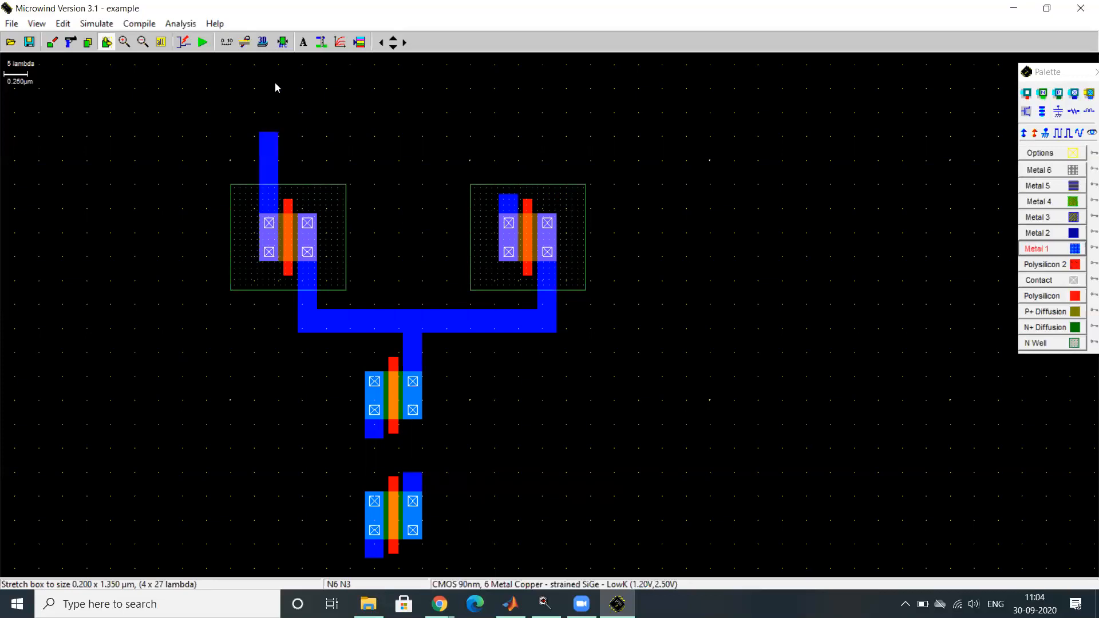
left_click(506, 197)
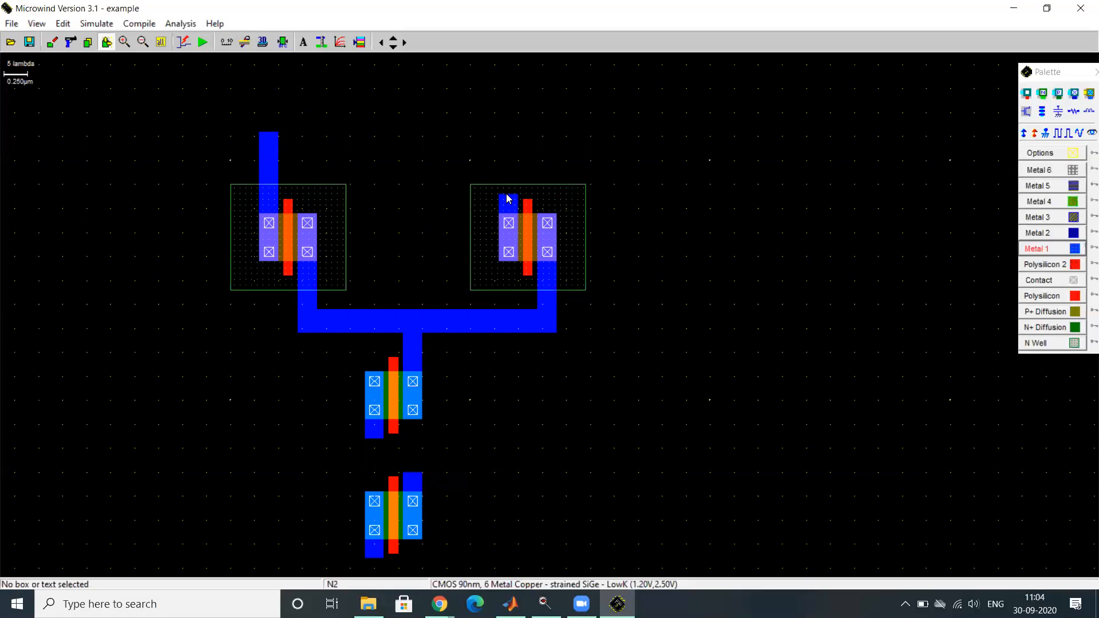
double_click(507, 196)
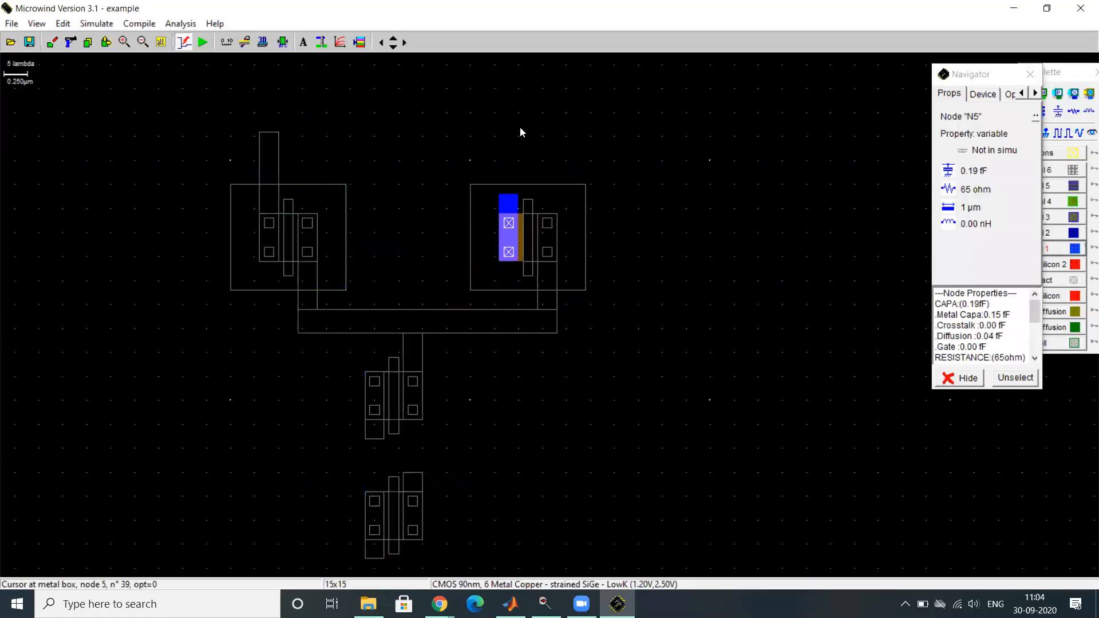
key("Escape")
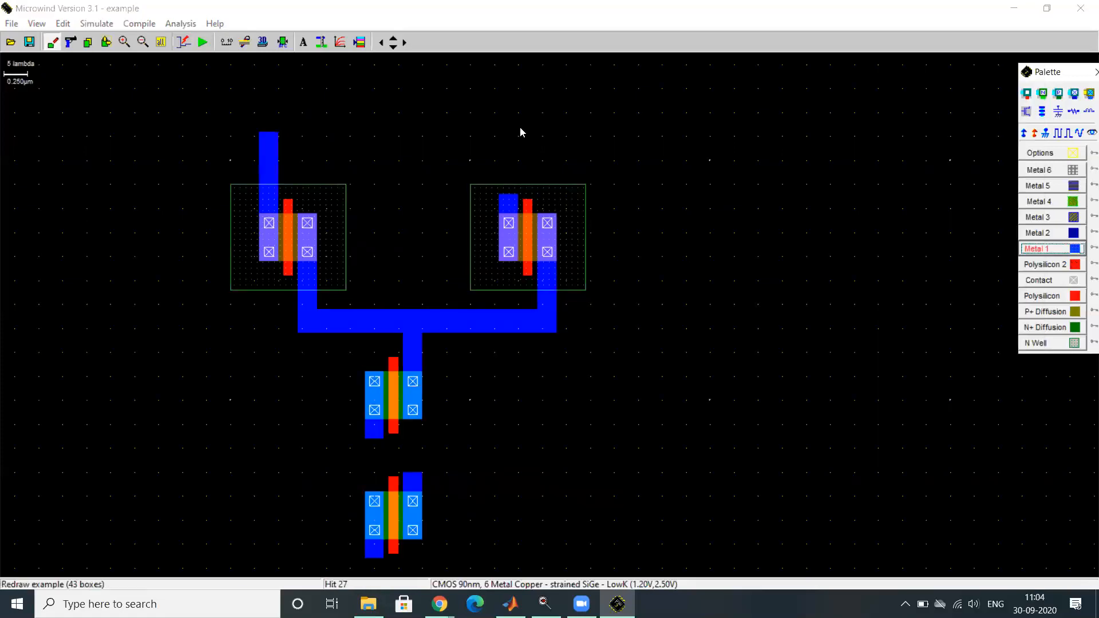
- Stretch the right pMOS's upper metal strip upward to 4 x 28 lambda and join both upper strips with a 53 x 4 lambda Metal 1 bar
left_click(106, 42)
left_click(506, 196)
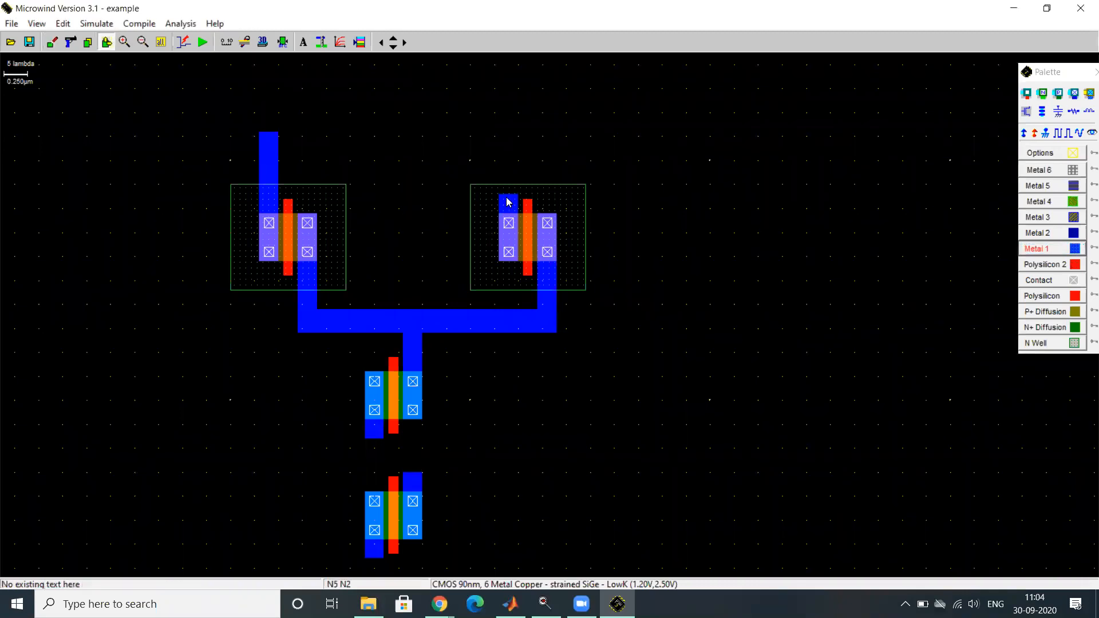
left_click_drag(510, 143, 515, 80)
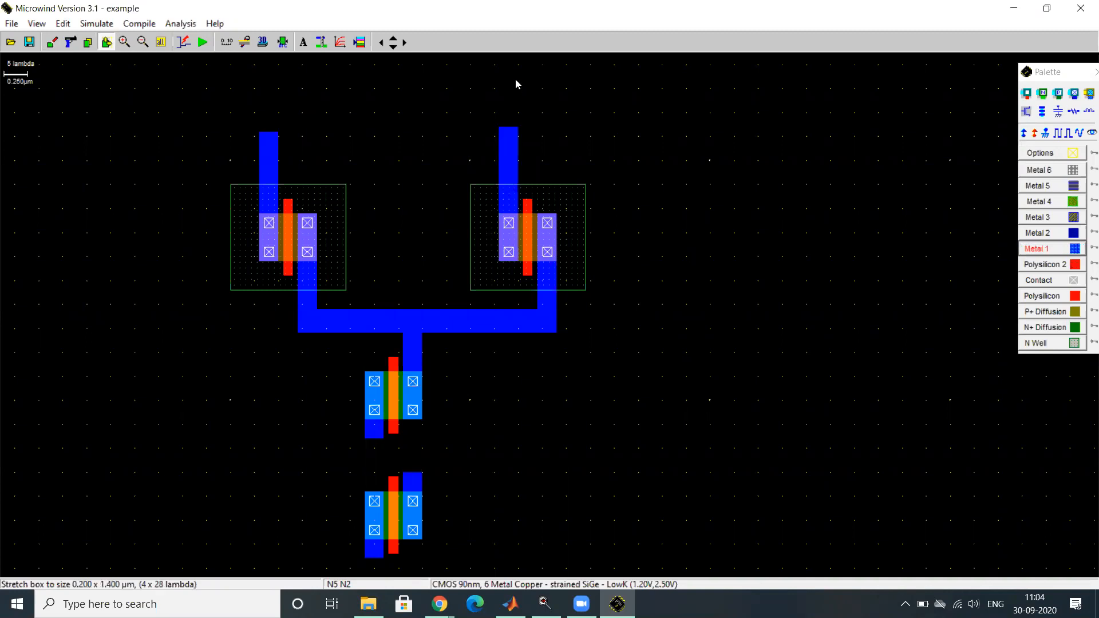
left_click(1035, 251)
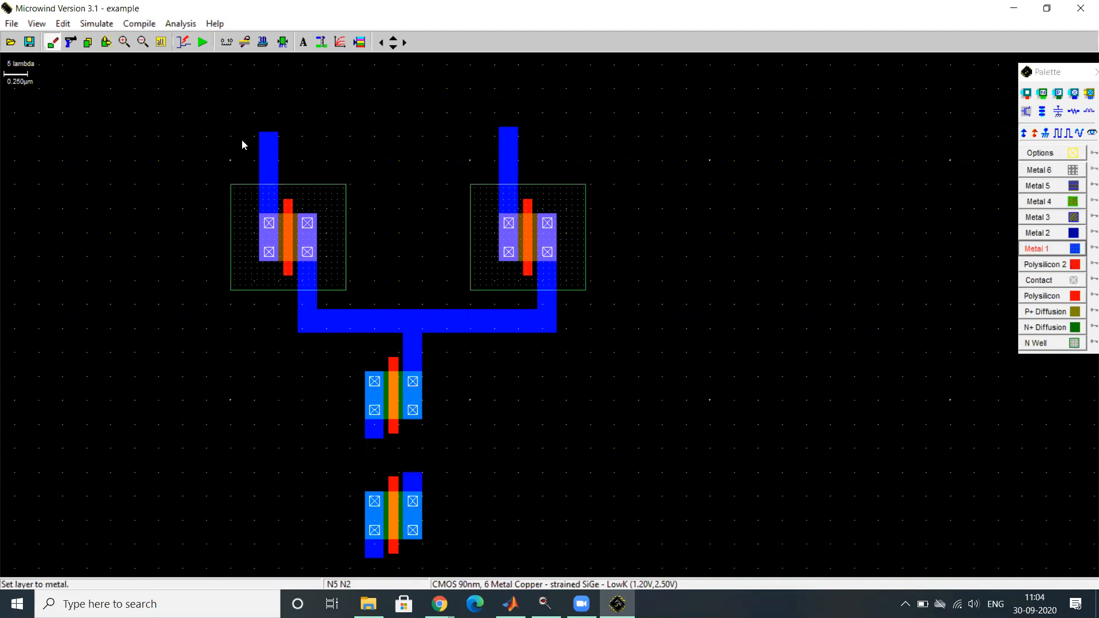
left_click_drag(261, 133, 516, 118)
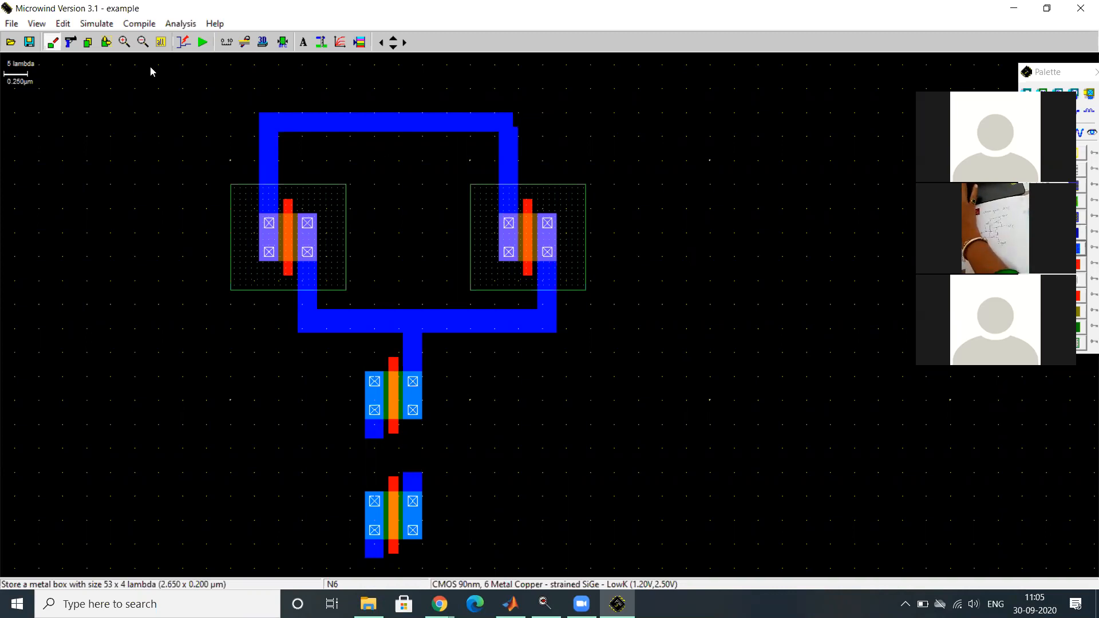
- Stretch the upper nMOS's lower metal strip down to 4 x 26 lambda to connect it to the lower nMOS transistor
left_click(106, 42)
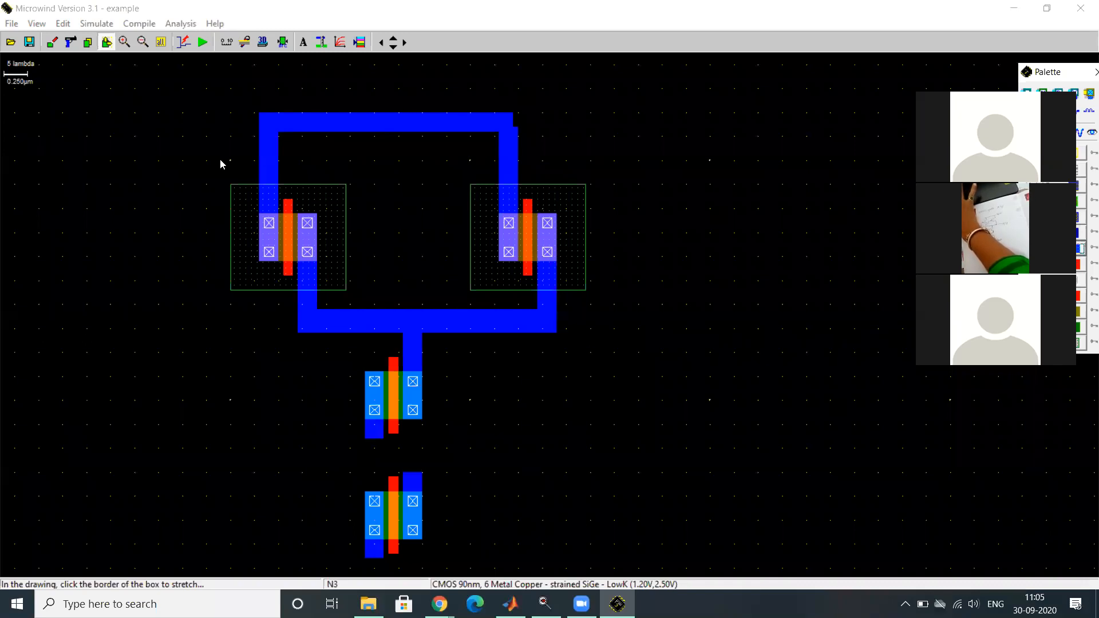
left_click(372, 440)
left_click_drag(372, 440, 361, 535)
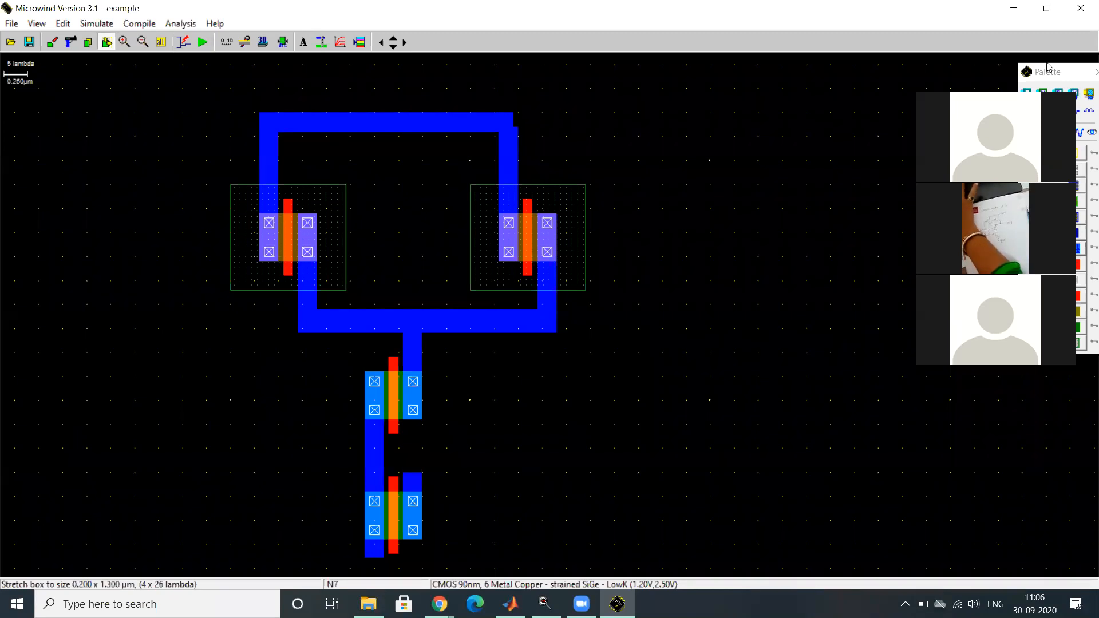
- Place a Vdd+ supply on the Metal 1 bar that joins the tops of the two pMOS transistors
left_click(1068, 72)
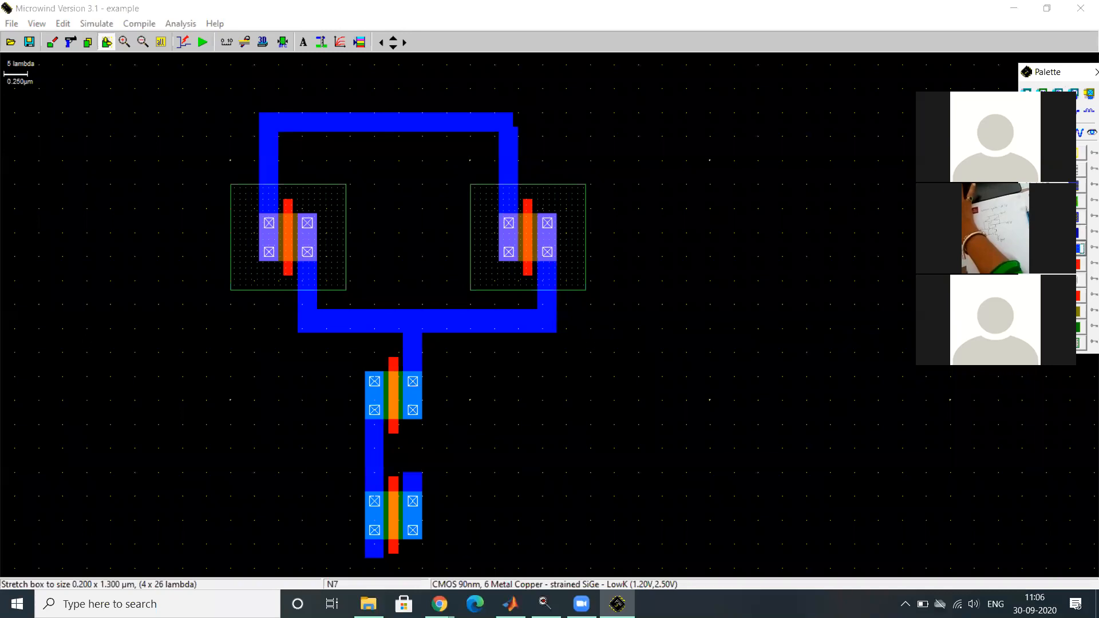
left_click(105, 42)
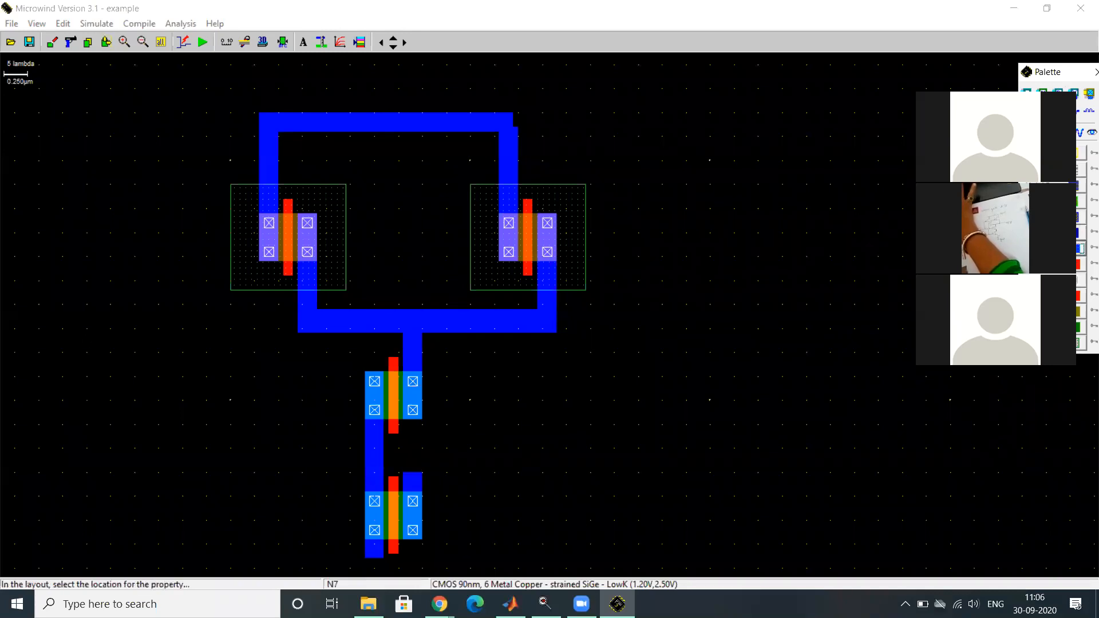
left_click(449, 120)
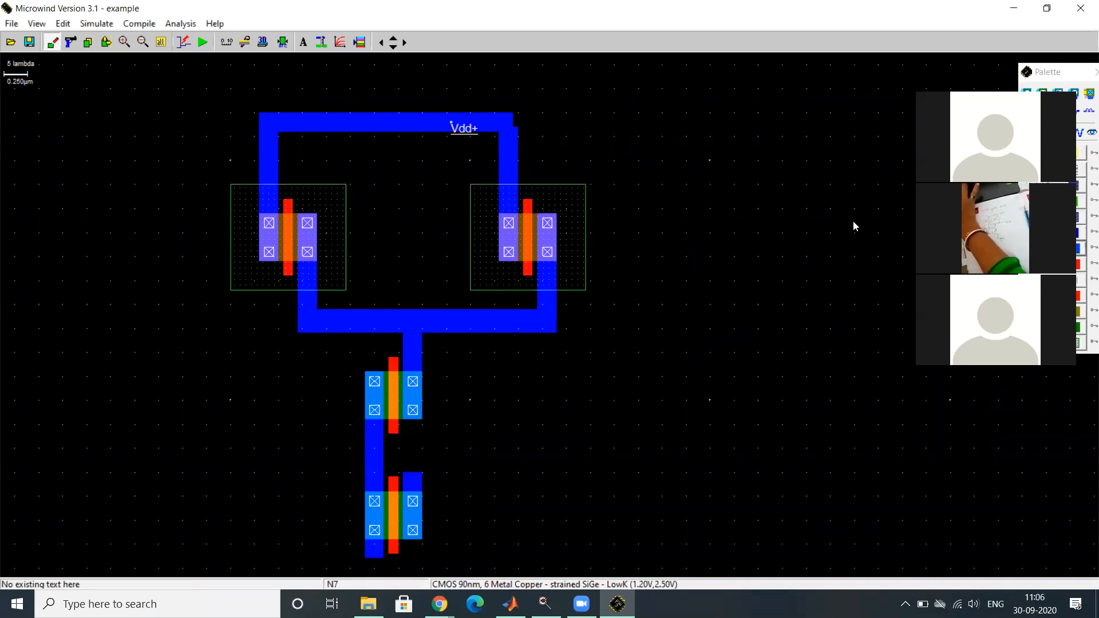
left_click(1059, 77)
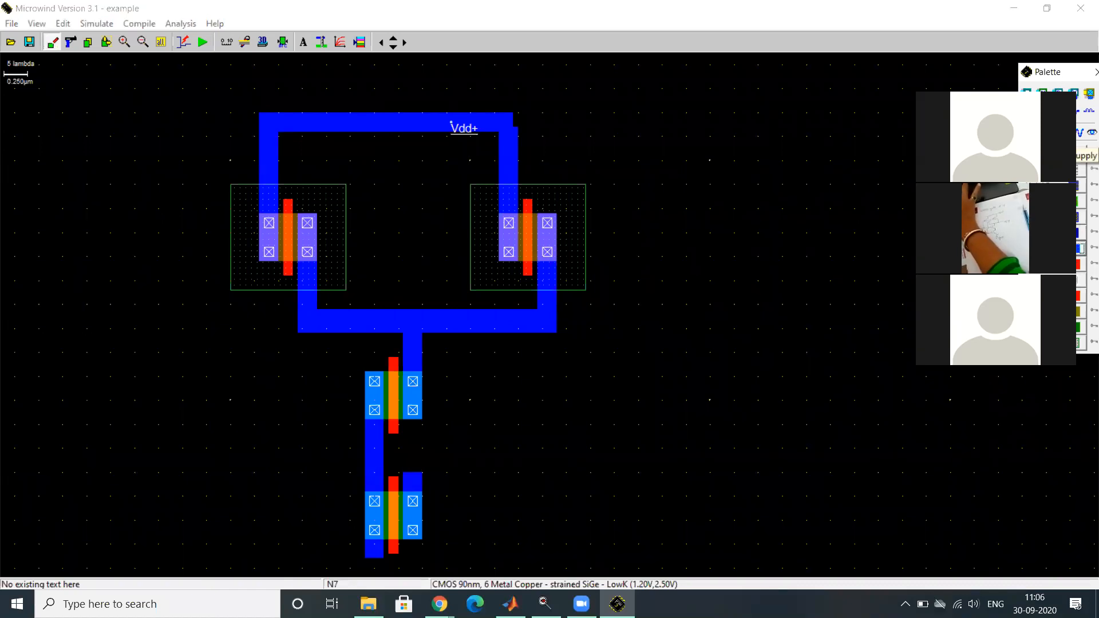
- Place a Vss- ground on the short Metal 1 strip at the upper right of the lower nMOS transistor
left_click(1044, 132)
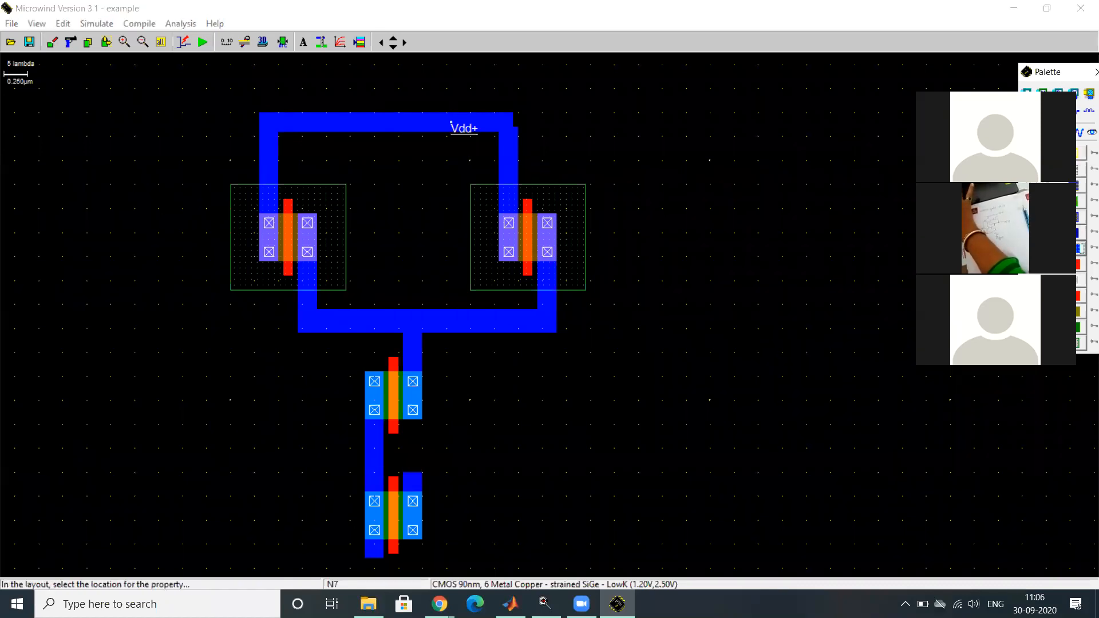
left_click(414, 485)
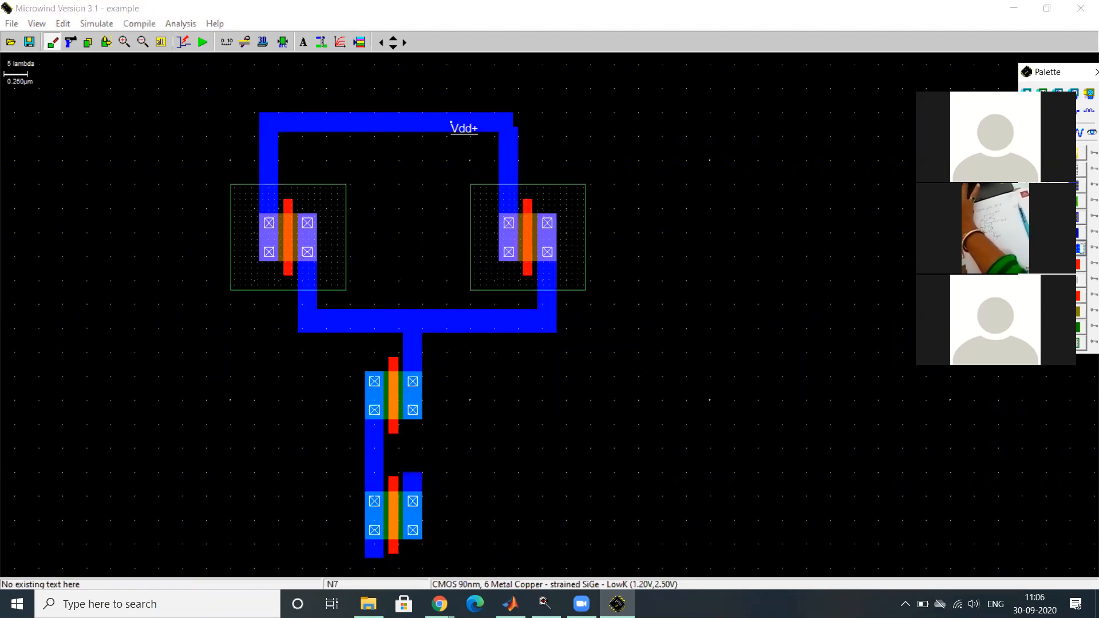
left_click(1040, 133)
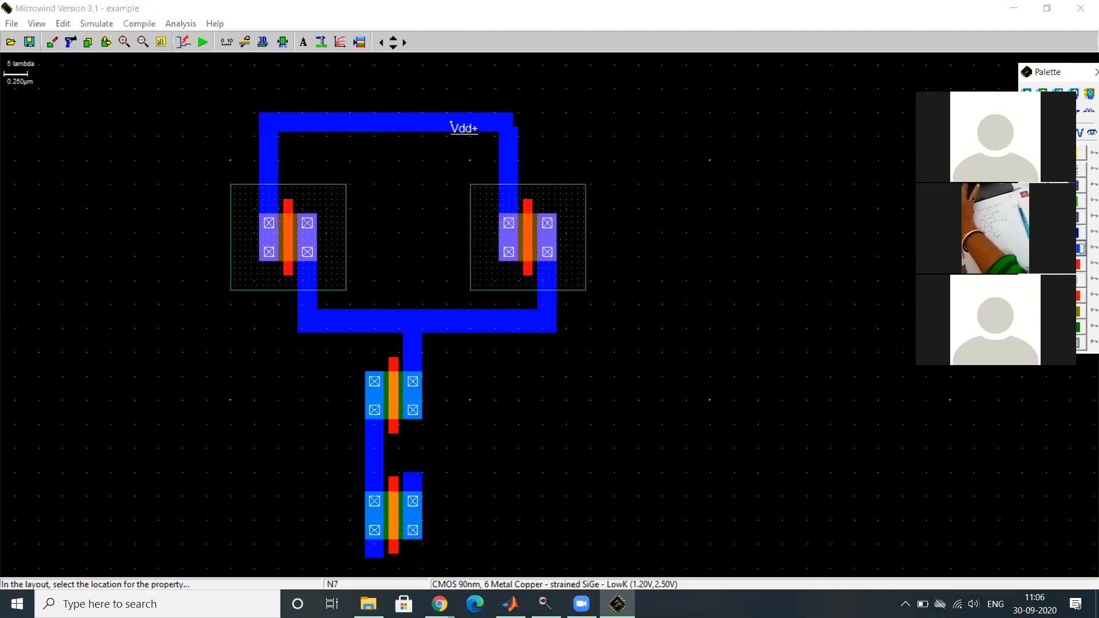
left_click(415, 484)
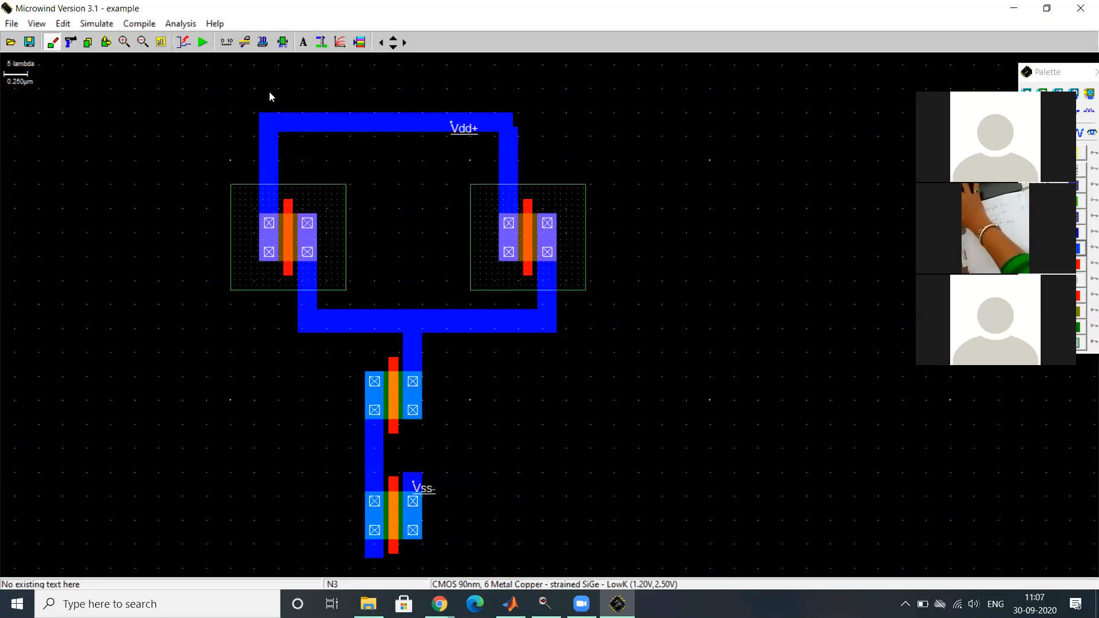
- Add the label out1, visible in simulation, on the Metal 1 bar joining the lower ends of the two pMOS transistors
left_click(305, 43)
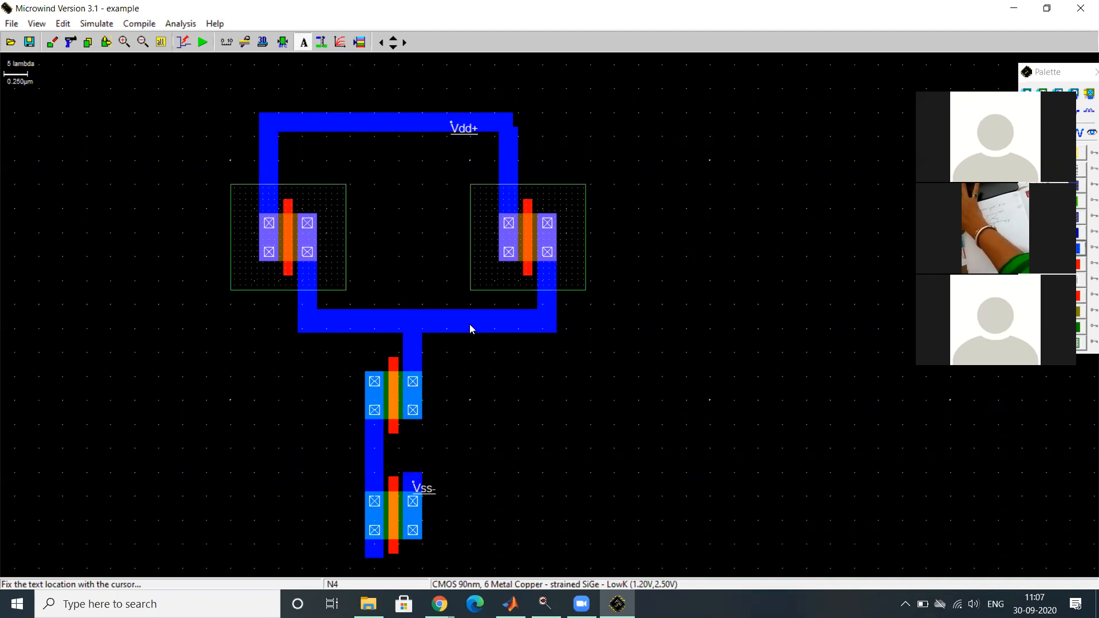
left_click(416, 320)
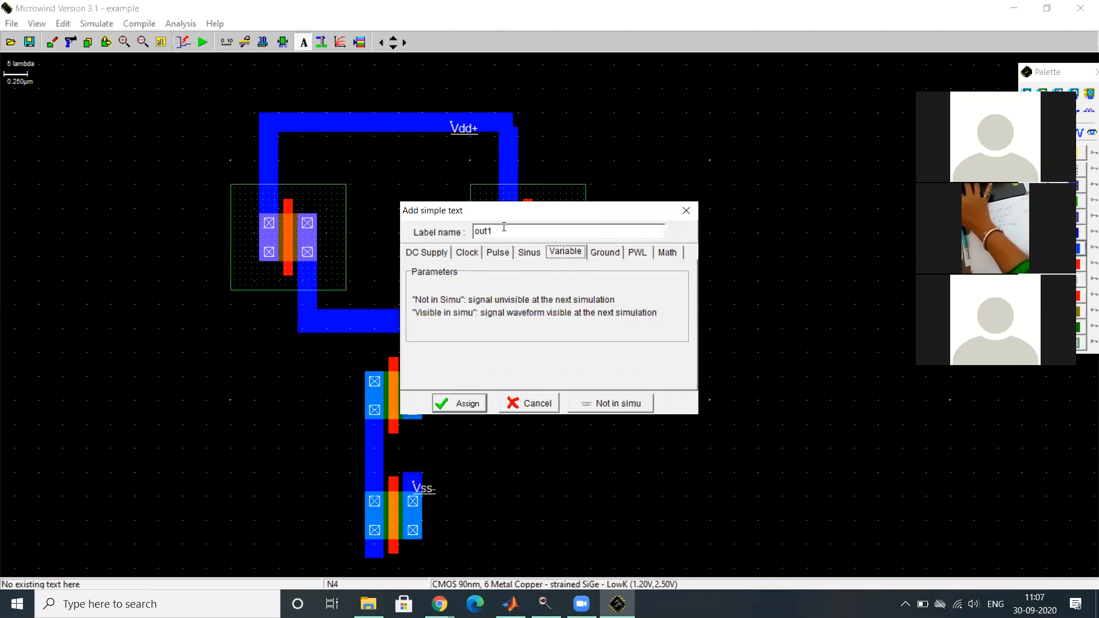
left_click(598, 404)
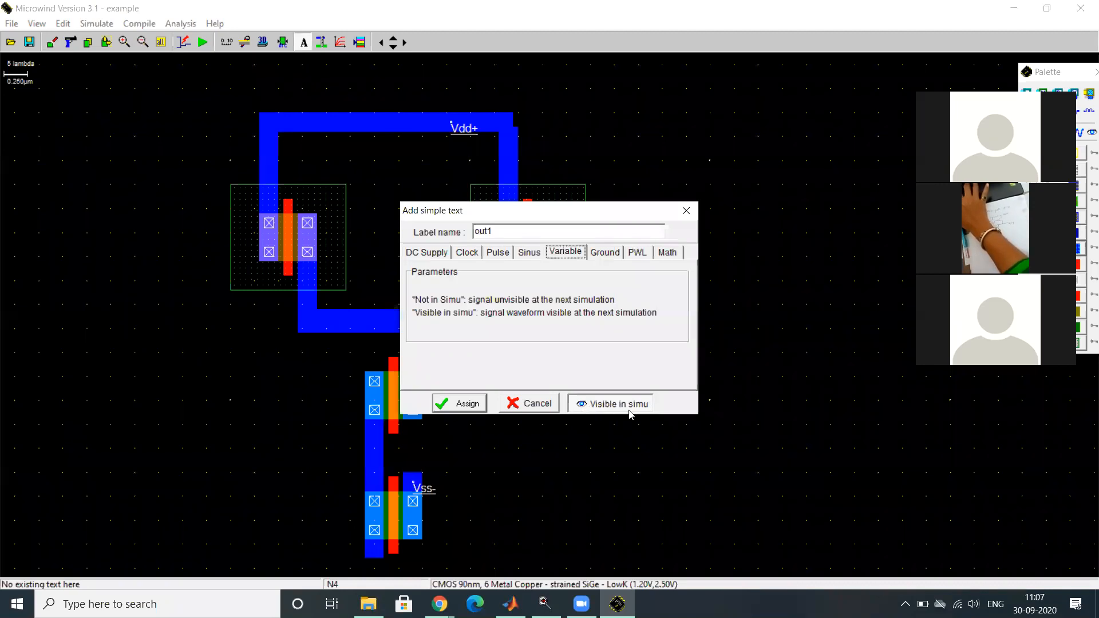
left_click(474, 402)
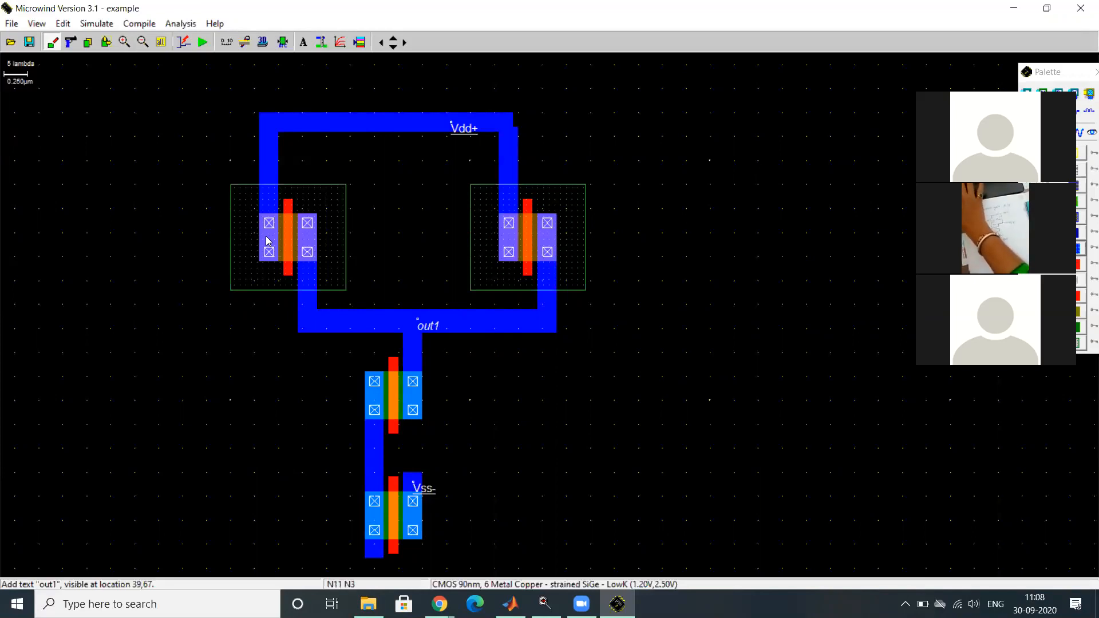
- Stretch the left pMOS's poly gate down to 2 x 34 lambda and join it to the upper nMOS's gate with a 24 x 2 lambda poly bar
left_click(107, 42)
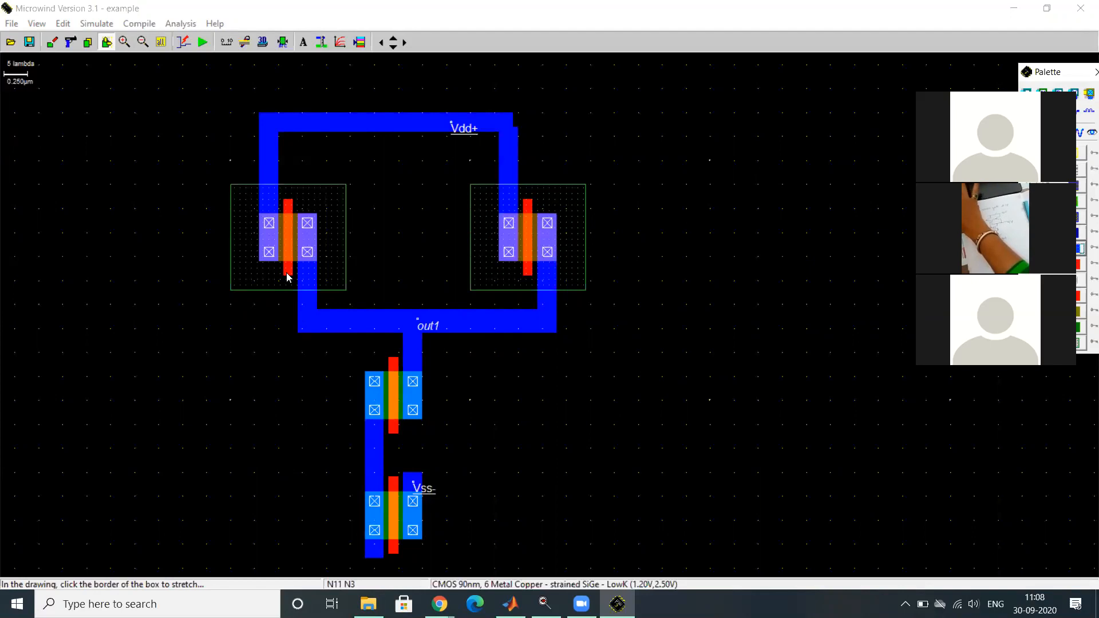
left_click_drag(287, 278, 274, 376)
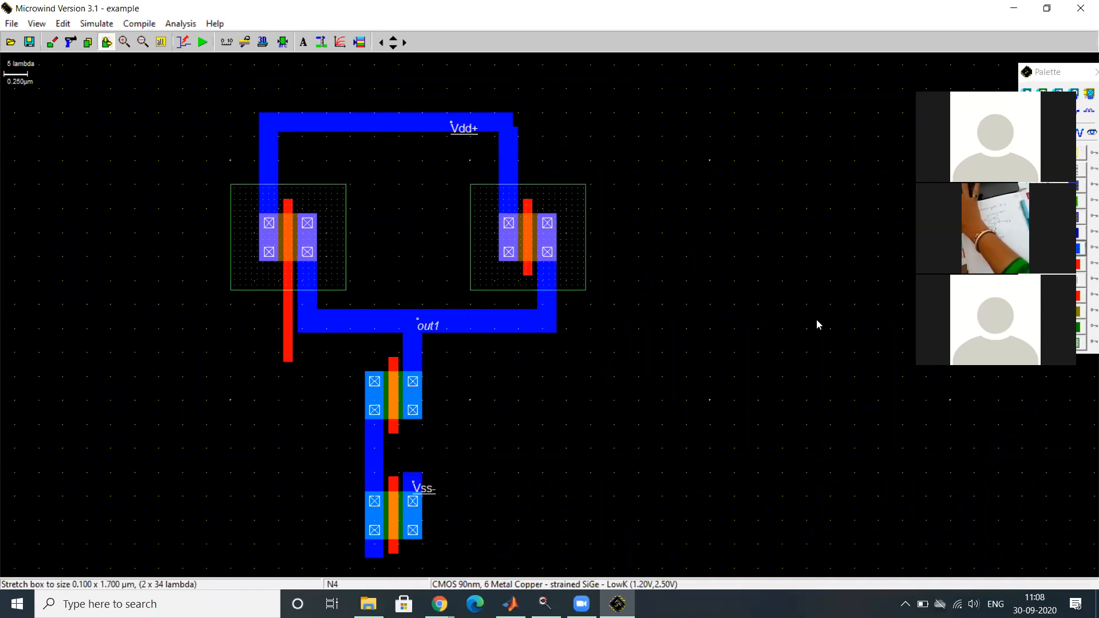
left_click(1078, 76)
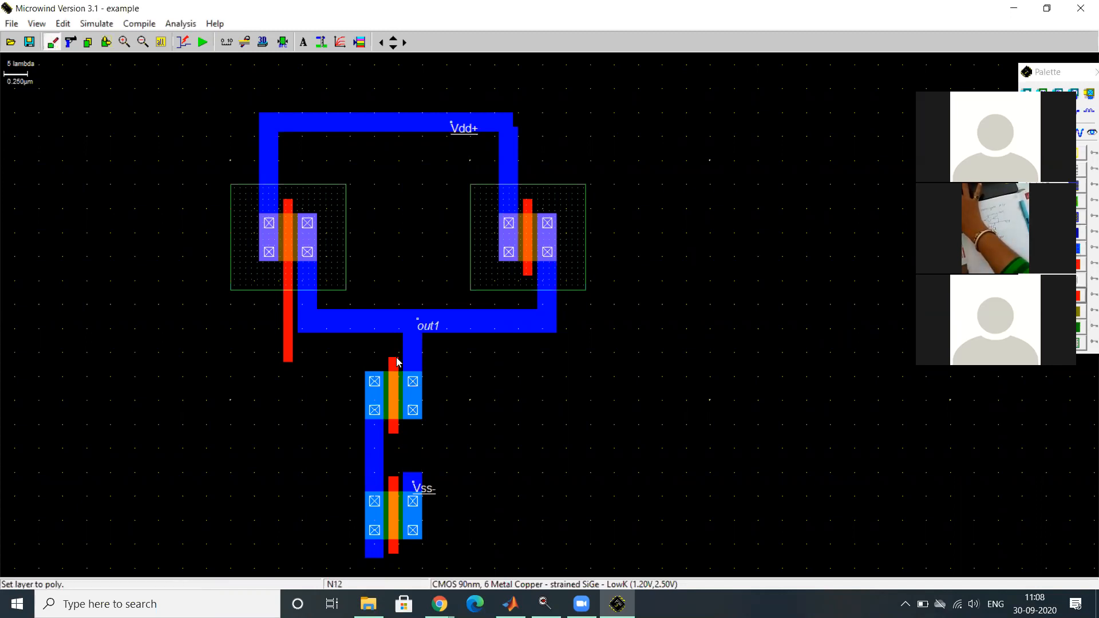
left_click_drag(397, 358, 284, 353)
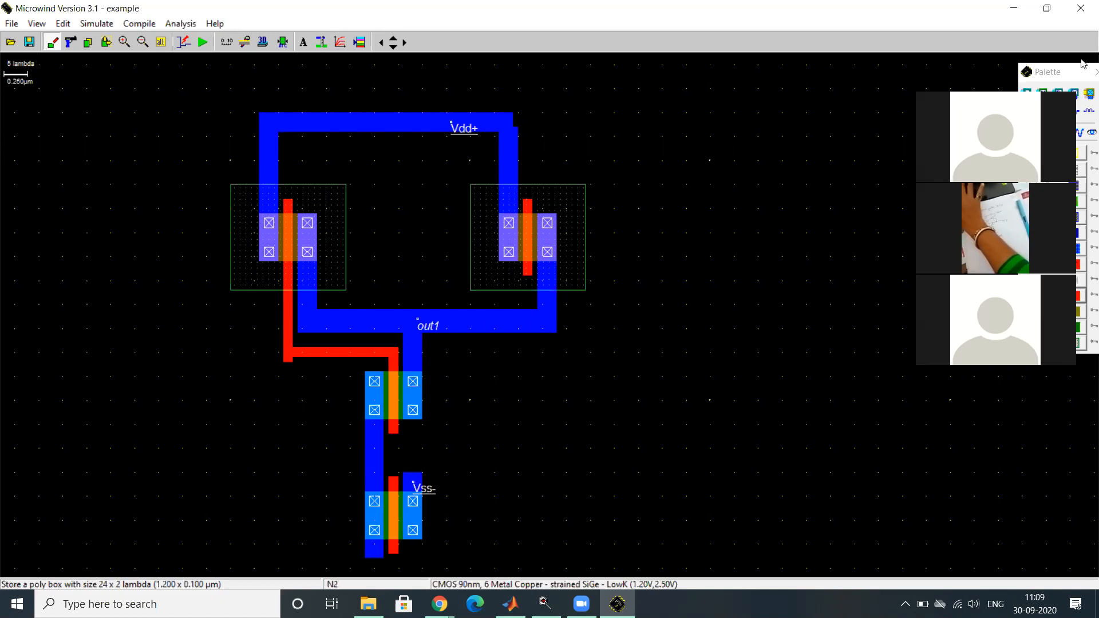
- Stretch the right pMOS's poly gate upward to 2 x 25 lambda, past its N well
left_click(106, 42)
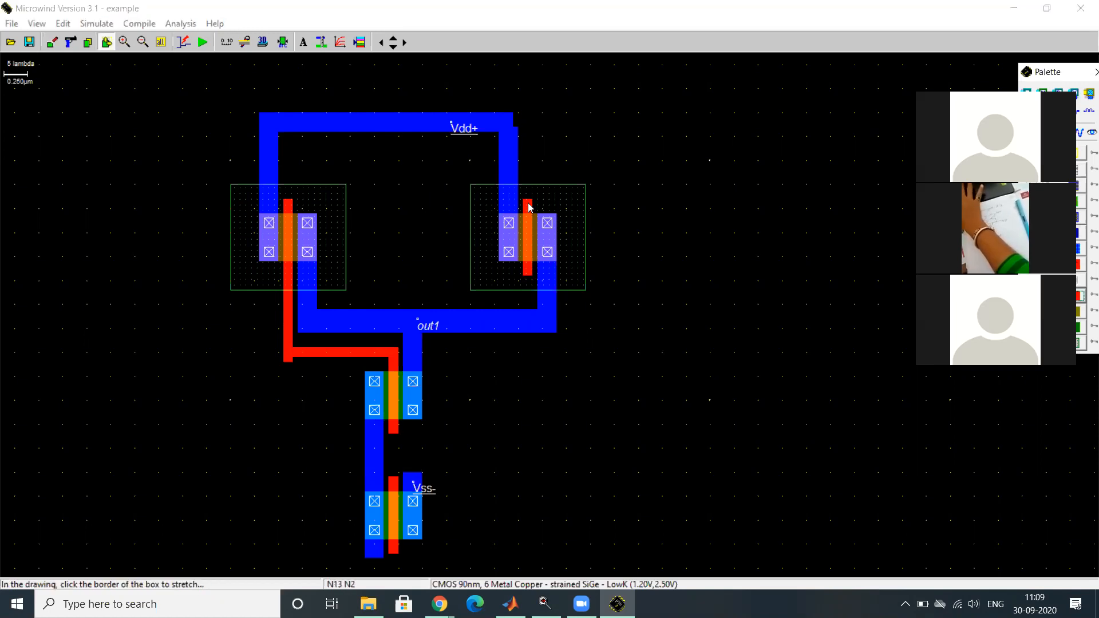
left_click_drag(530, 207, 537, 145)
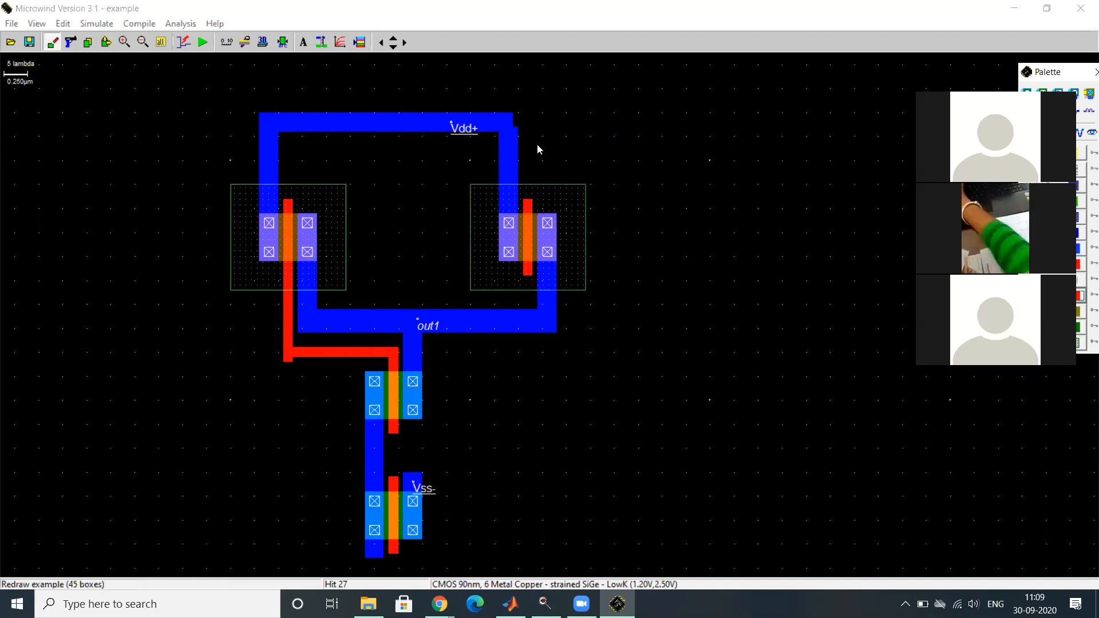
left_click(106, 43)
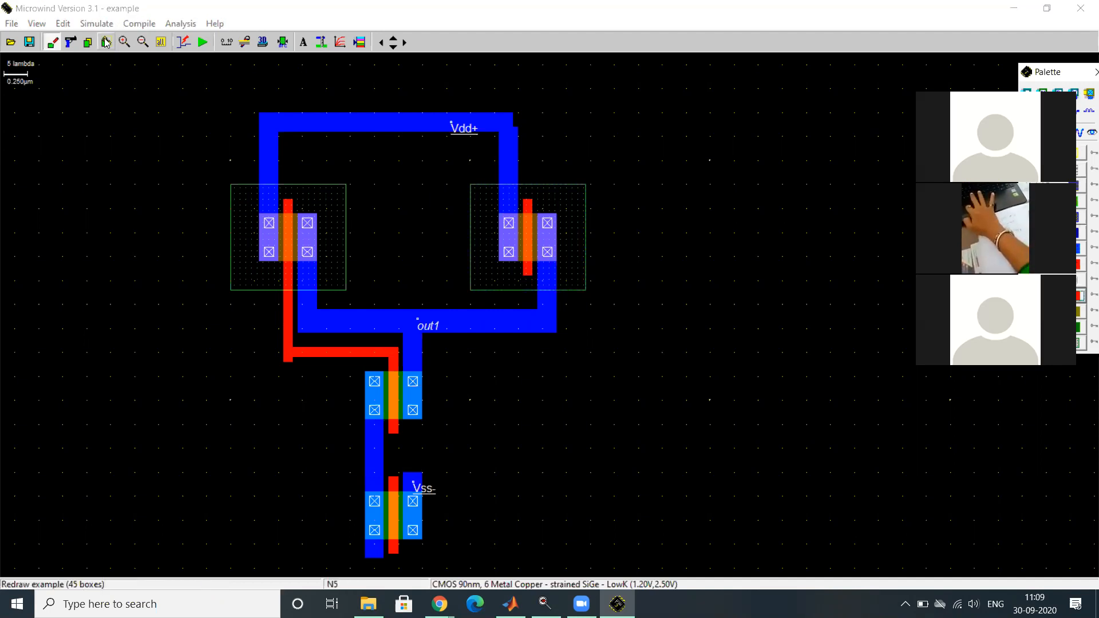
left_click(527, 207)
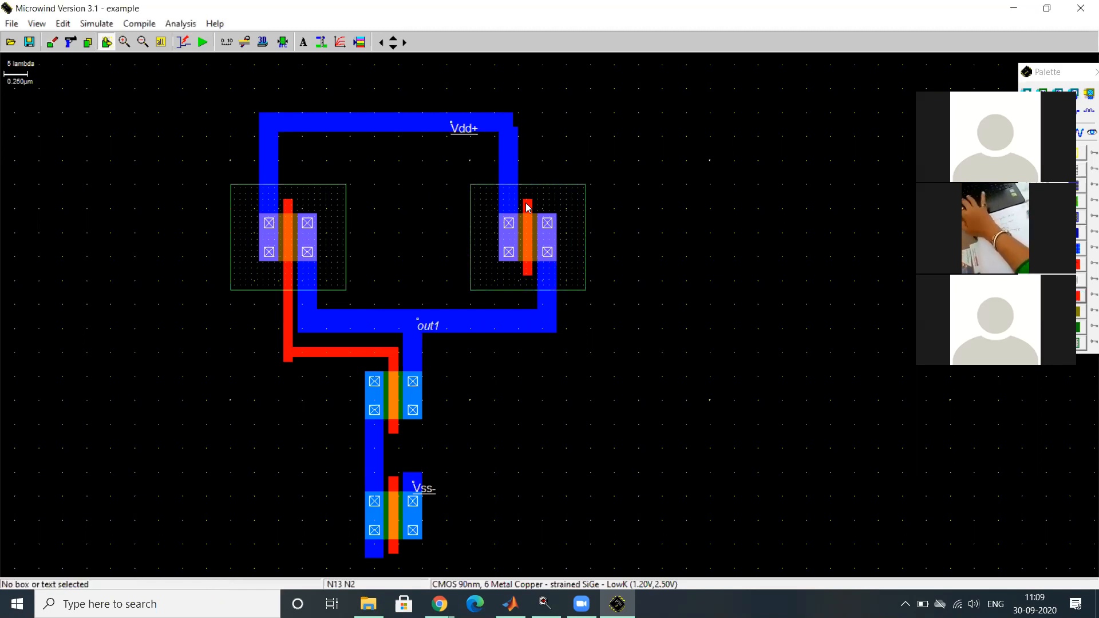
left_click_drag(528, 207, 526, 120)
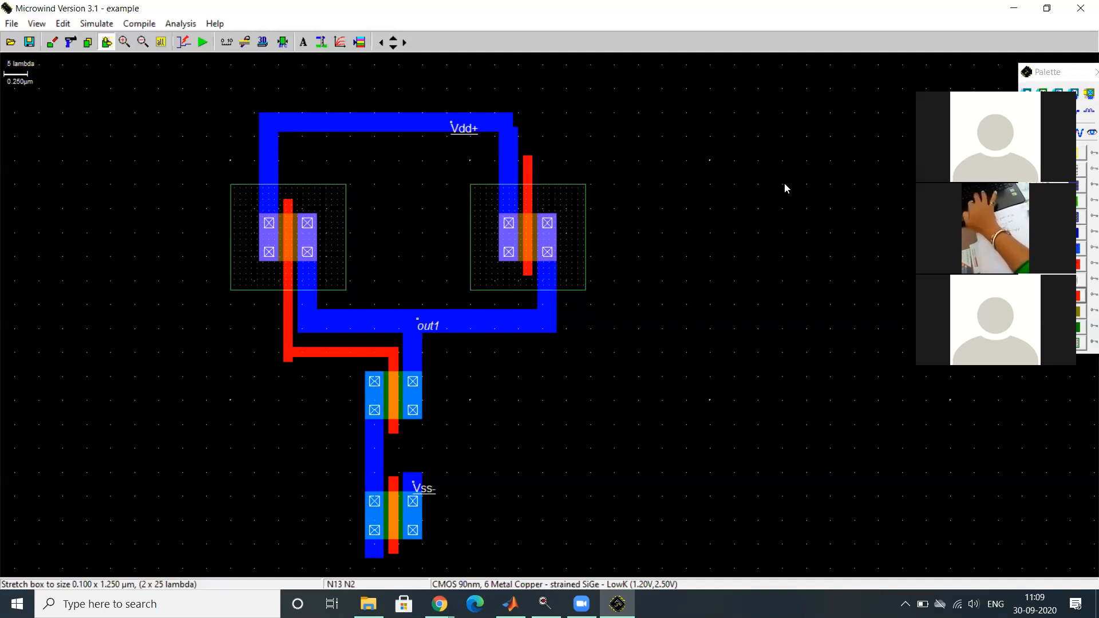
- Draw a 26 x 2 lambda poly bar rightward from the right pMOS's gate top and a 3 x 83 lambda poly strip down from its end
left_click(1065, 295)
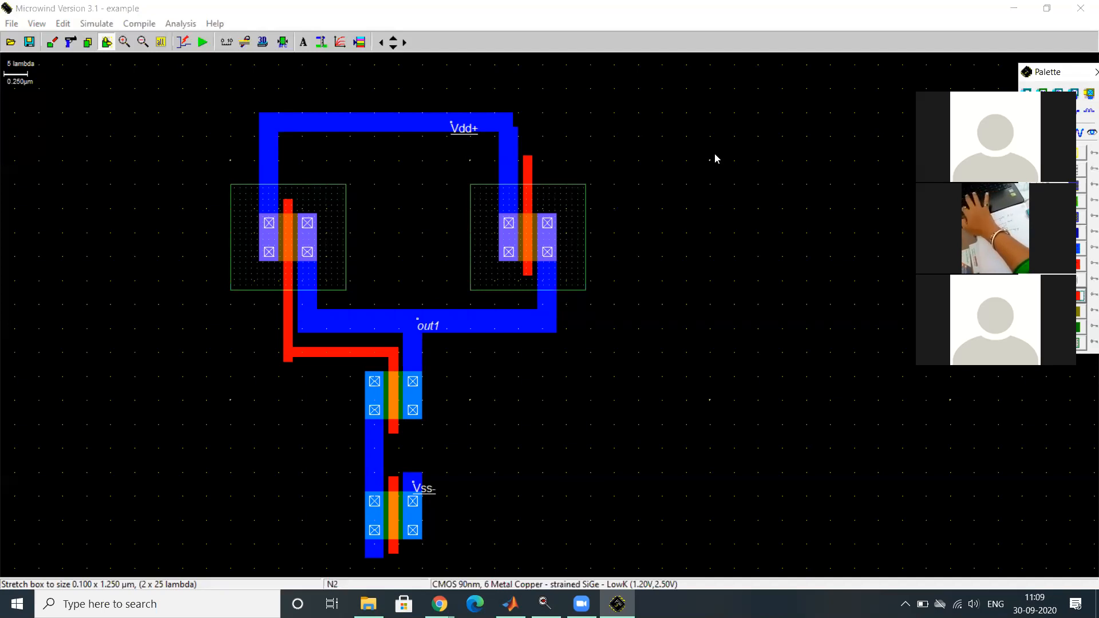
left_click(523, 156)
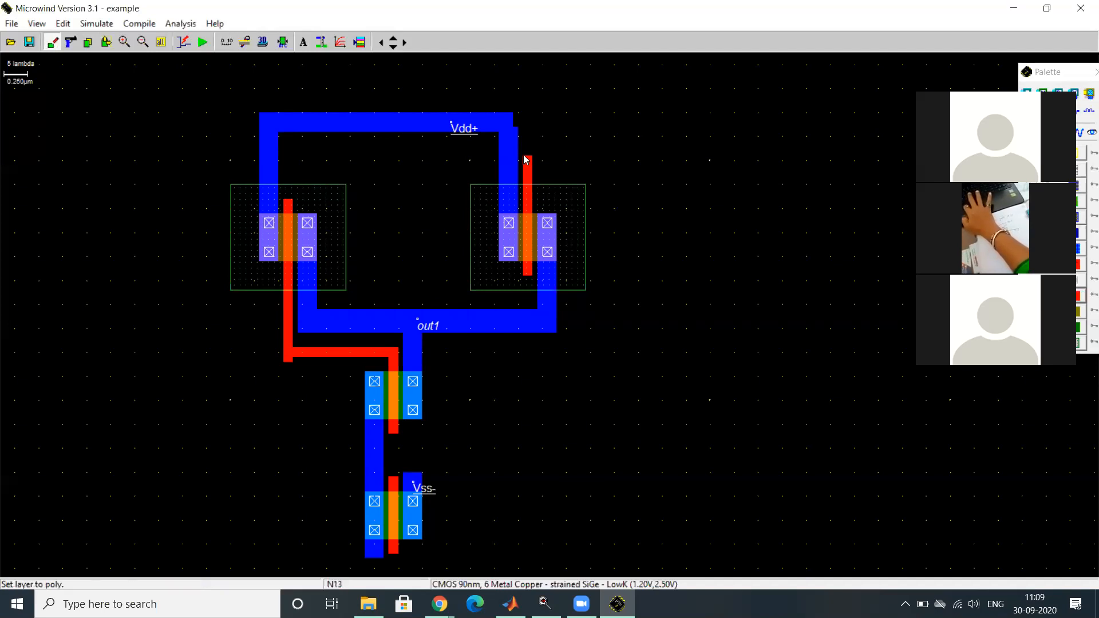
left_click_drag(525, 155, 647, 164)
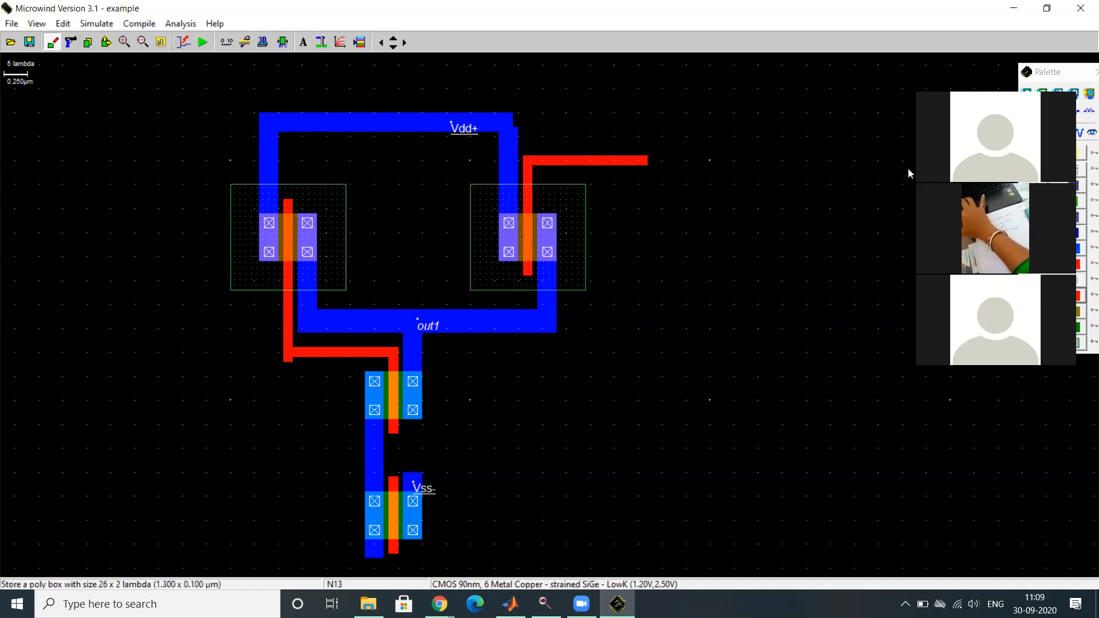
left_click(1081, 226)
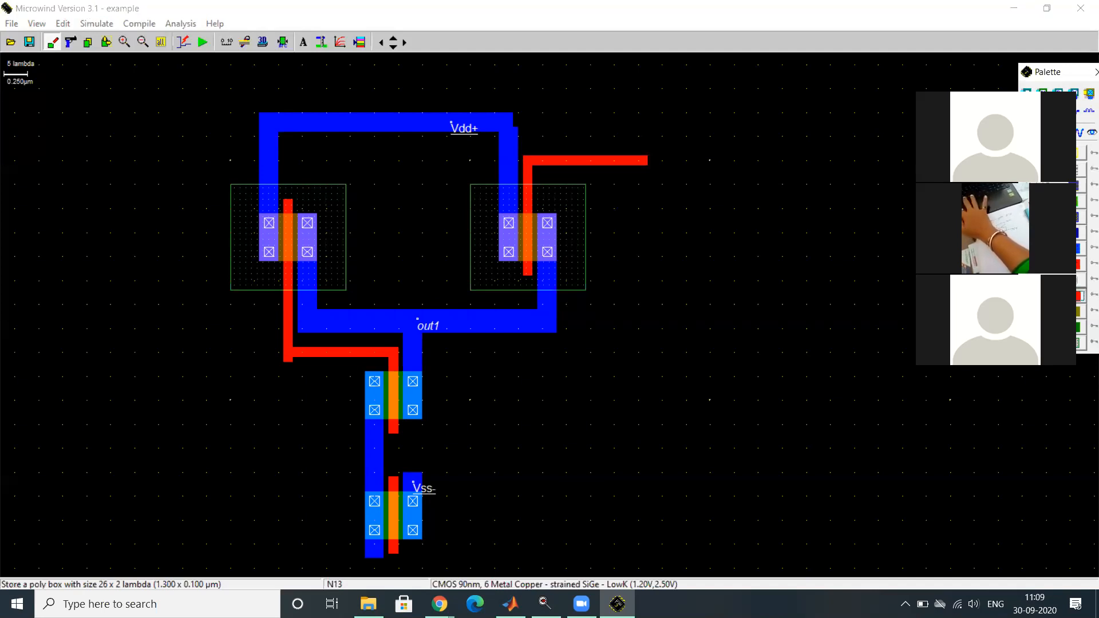
left_click(637, 161)
left_click_drag(637, 161, 642, 372)
left_click_drag(641, 433, 647, 555)
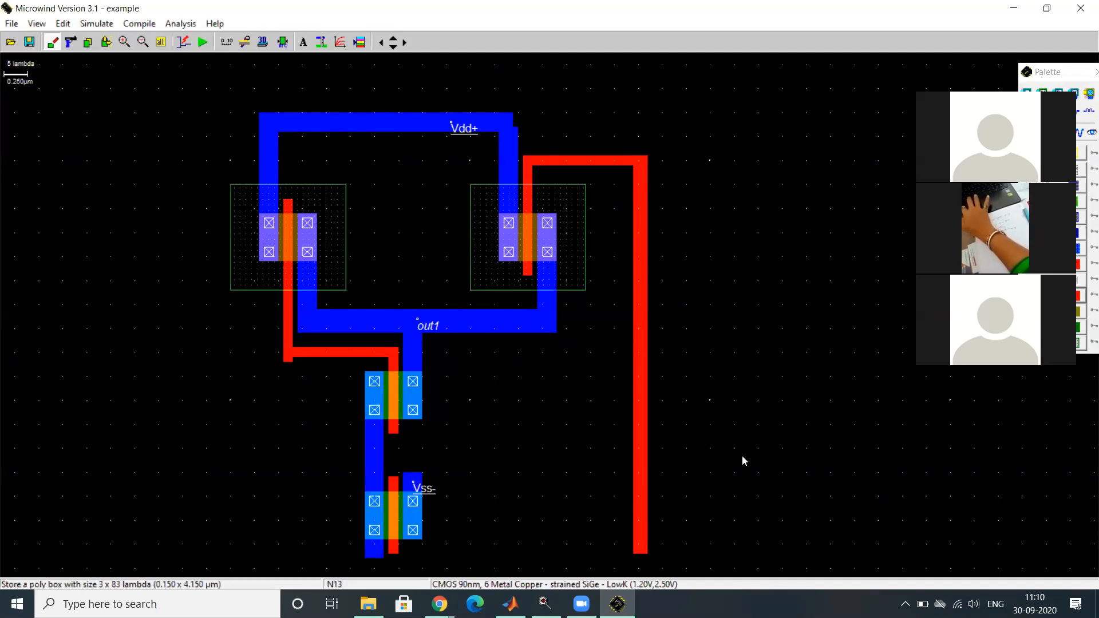
- Connect the long vertical poly strip's lower end to the lower nMOS's gate with a 54 x 2 lambda poly bar
left_click(1065, 68)
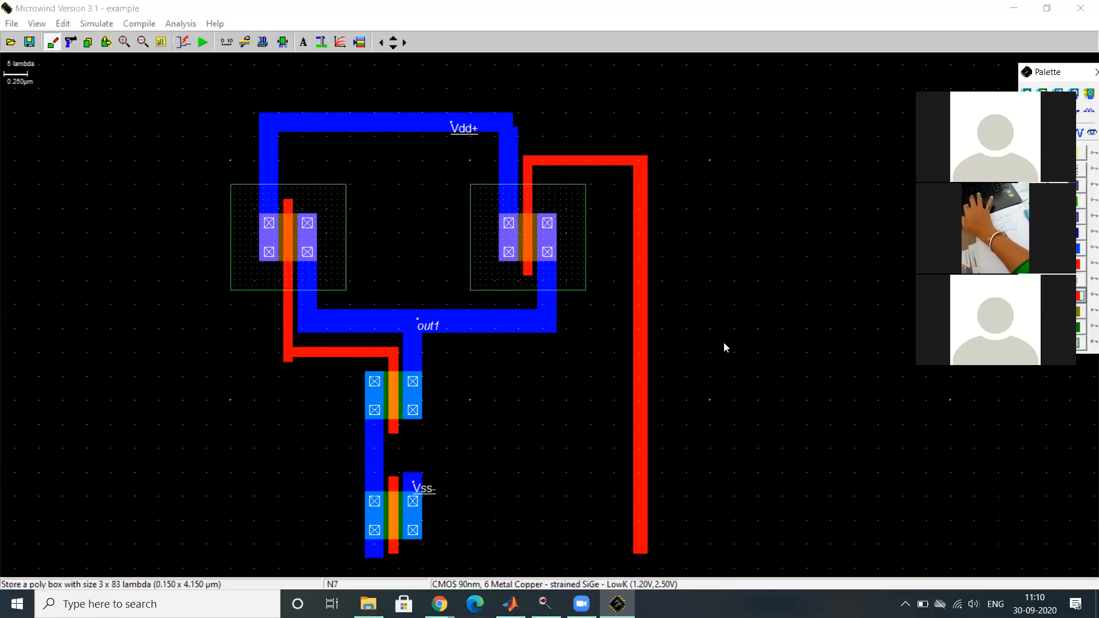
left_click(1078, 296)
left_click_drag(388, 550, 649, 564)
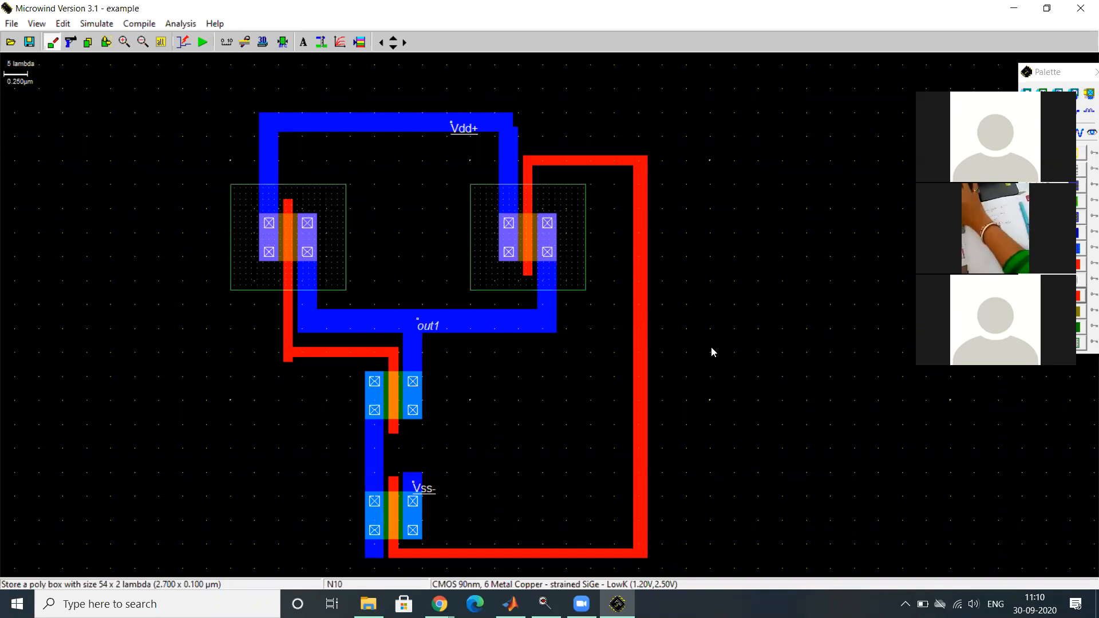
- Add a clock named A on the left poly gate's lower corner, with 0.090 ns low and high times and visible in simulation
left_click(1073, 79)
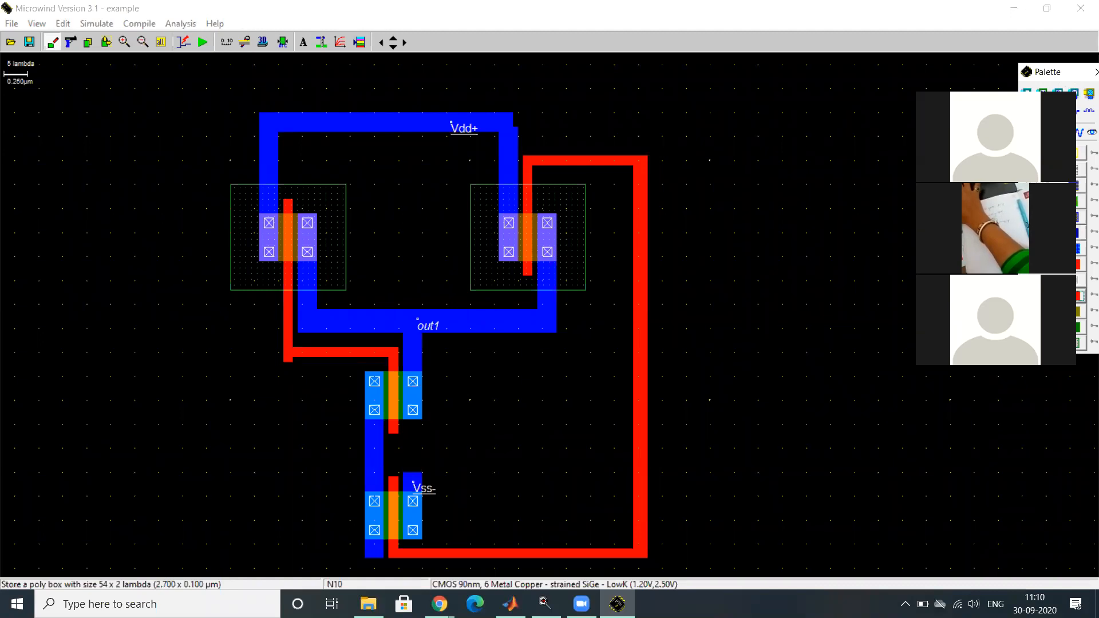
left_click(1056, 135)
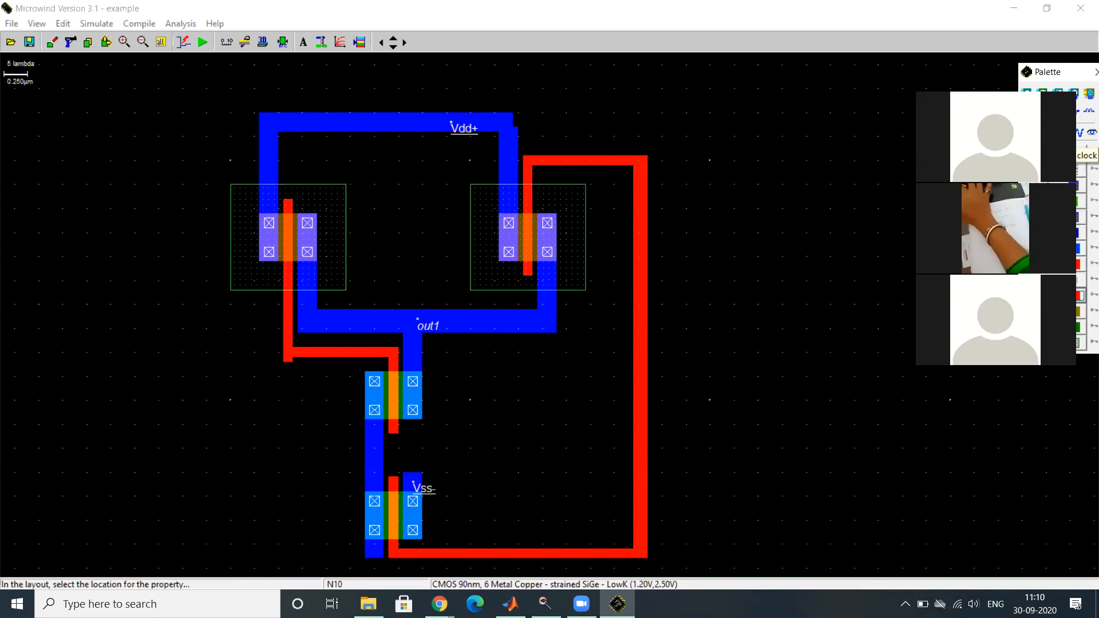
left_click(290, 355)
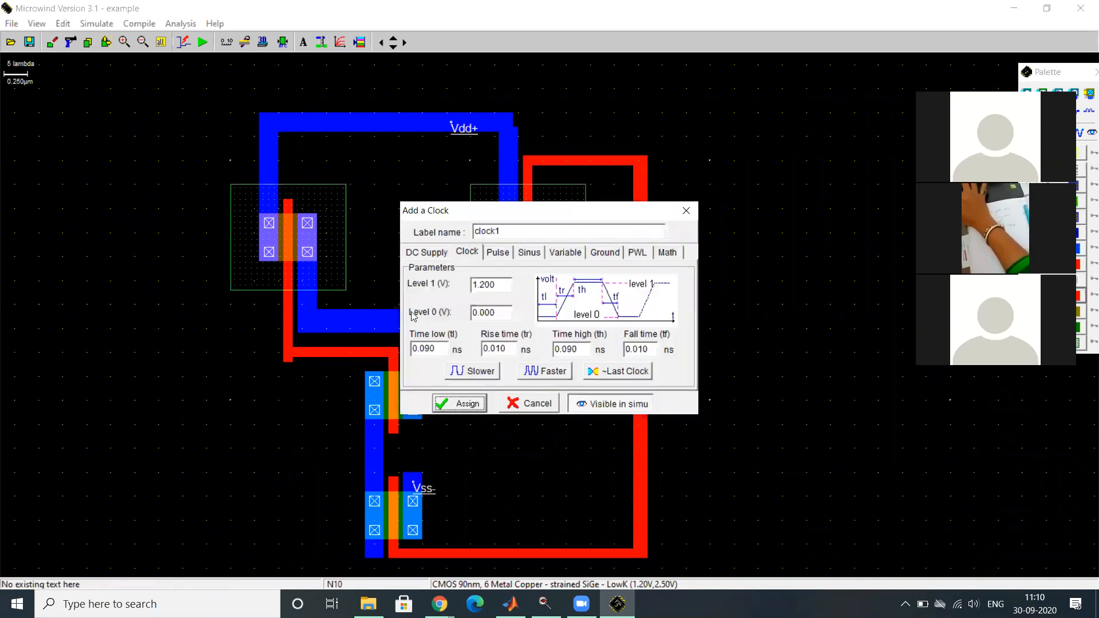
left_click_drag(502, 231, 468, 235)
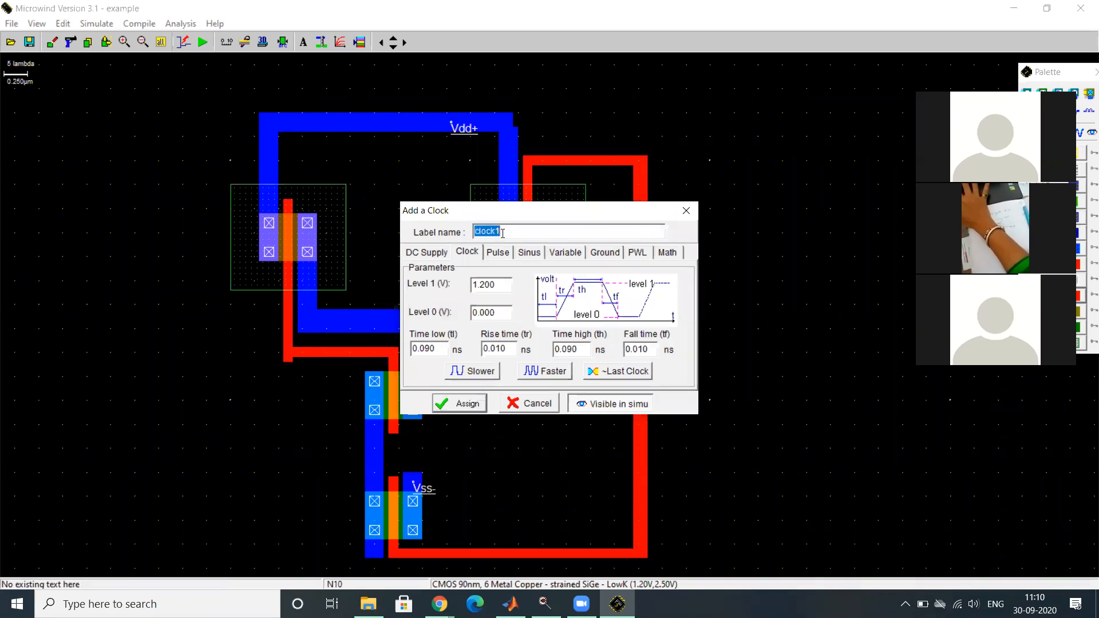
type("A")
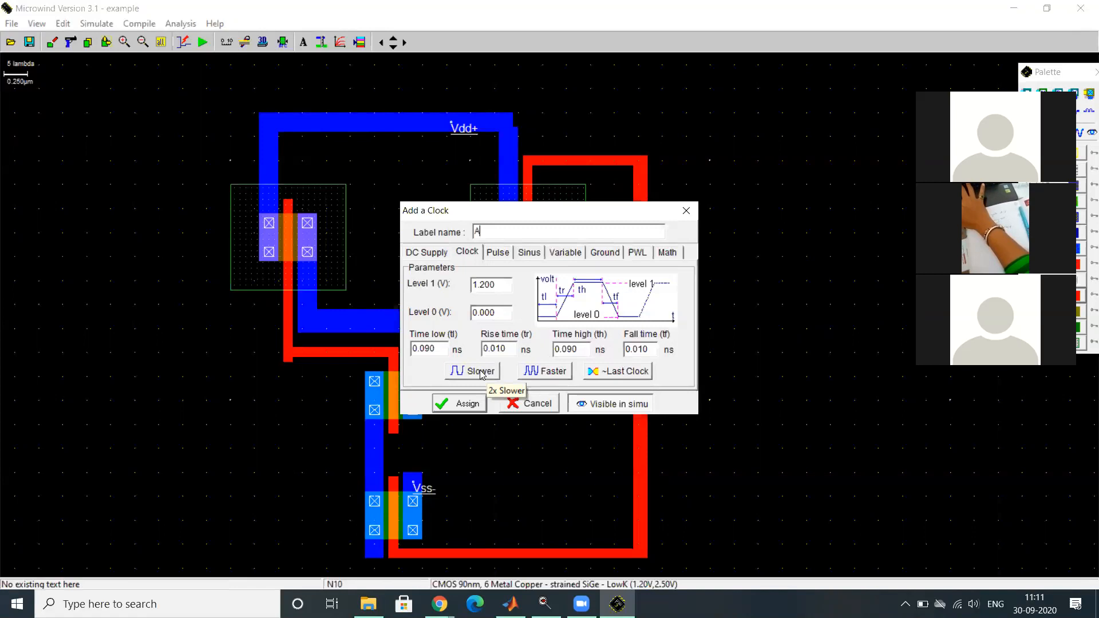
left_click(532, 372)
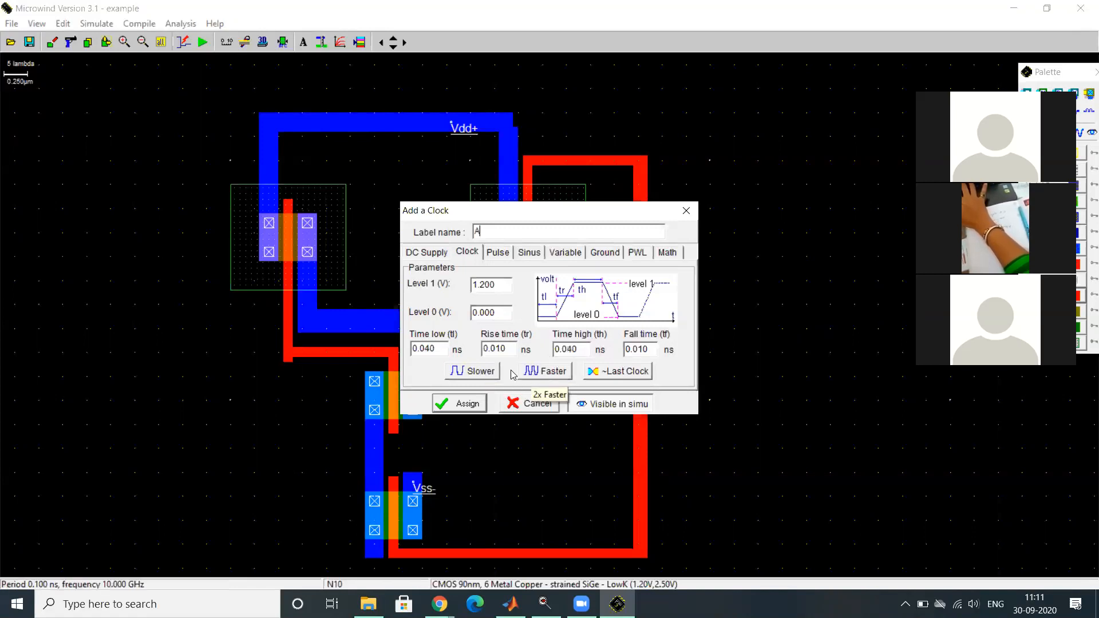
left_click(490, 371)
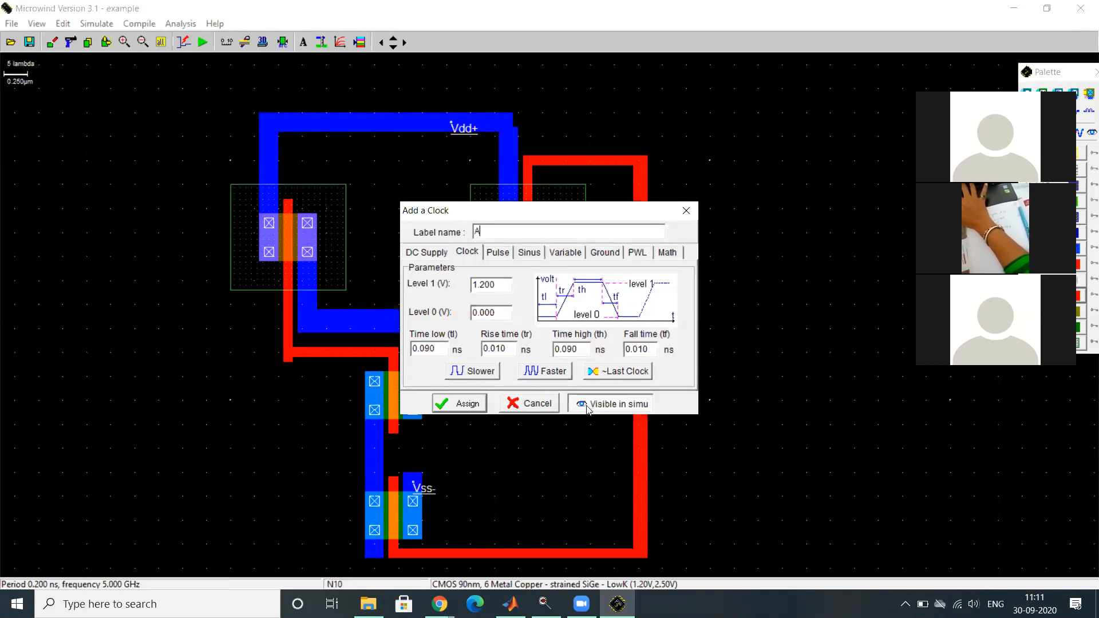
left_click(458, 404)
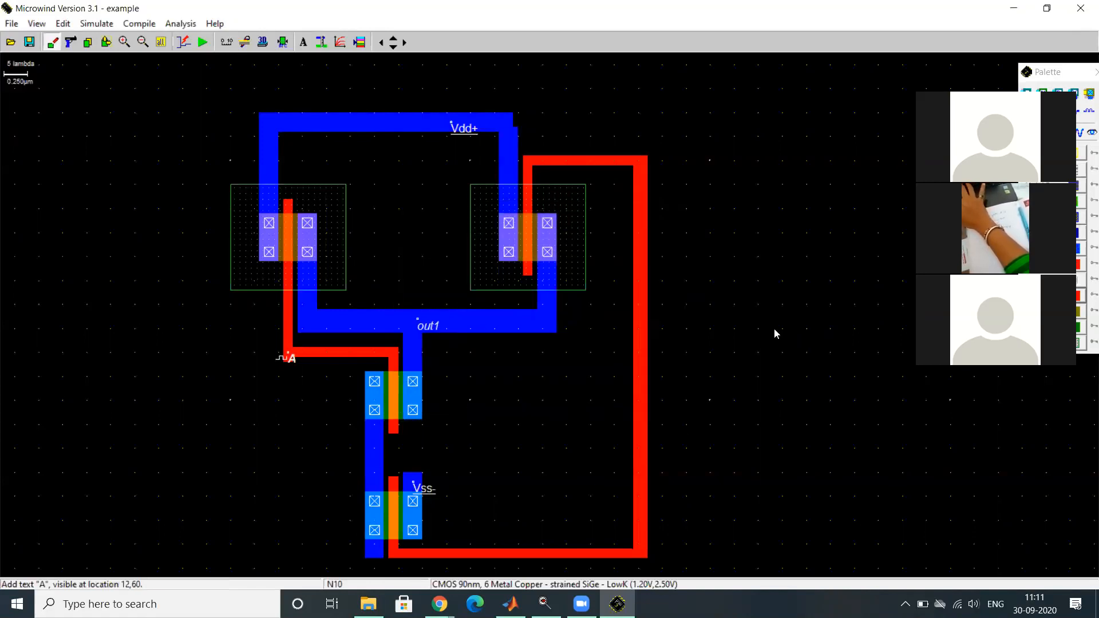
- Add a clock named B on the long vertical poly strip, with 0.390 ns low and high times and visible in simulation
left_click(1070, 72)
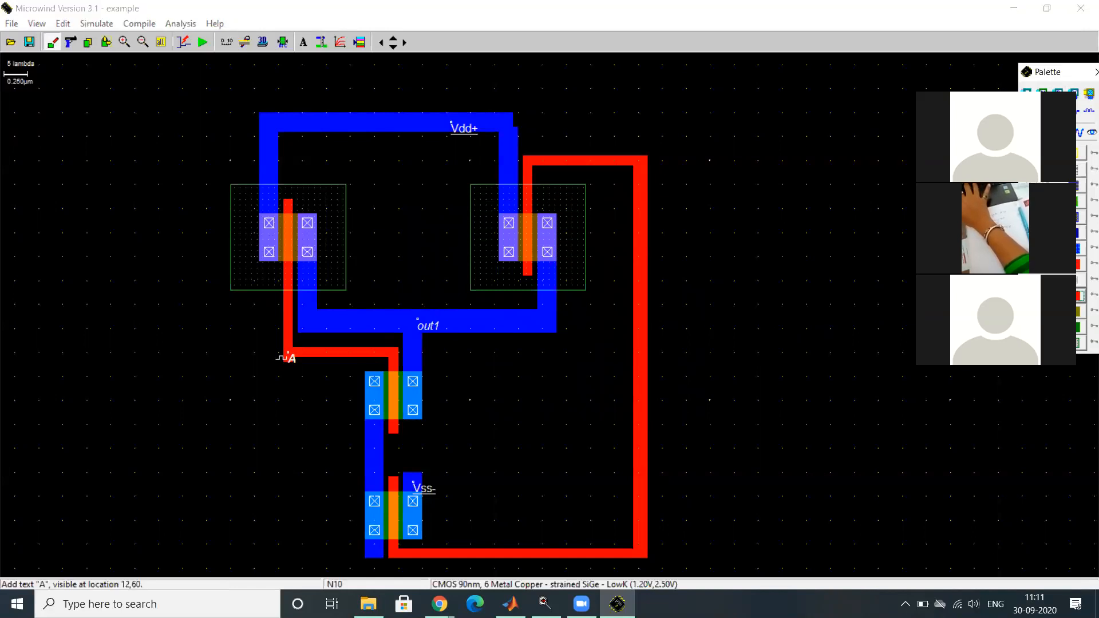
left_click(1055, 132)
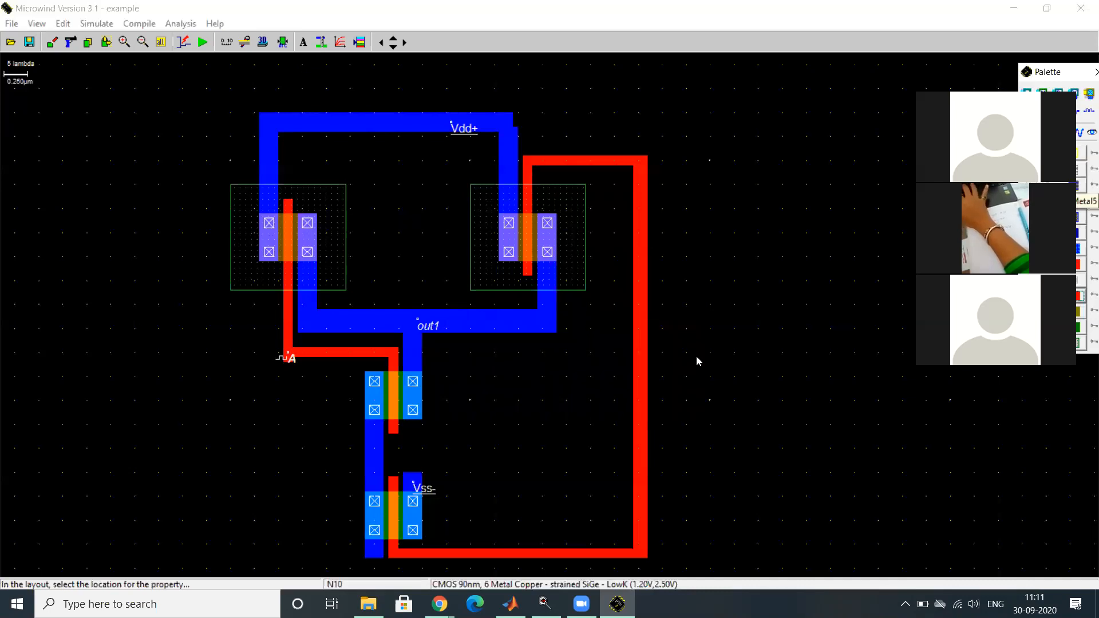
left_click(642, 373)
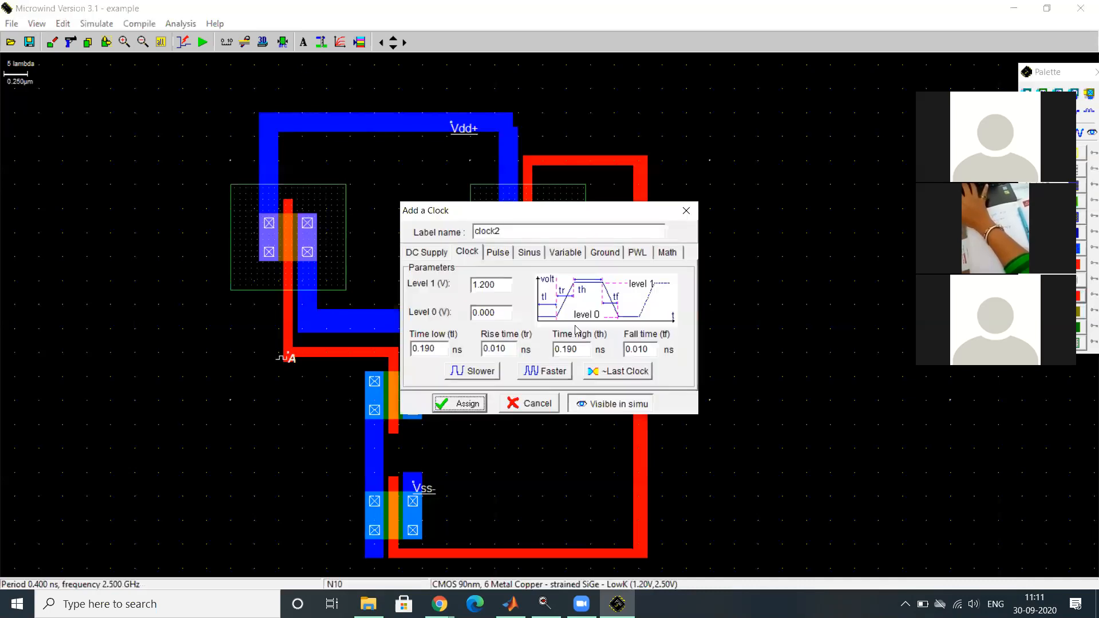
left_click(504, 232)
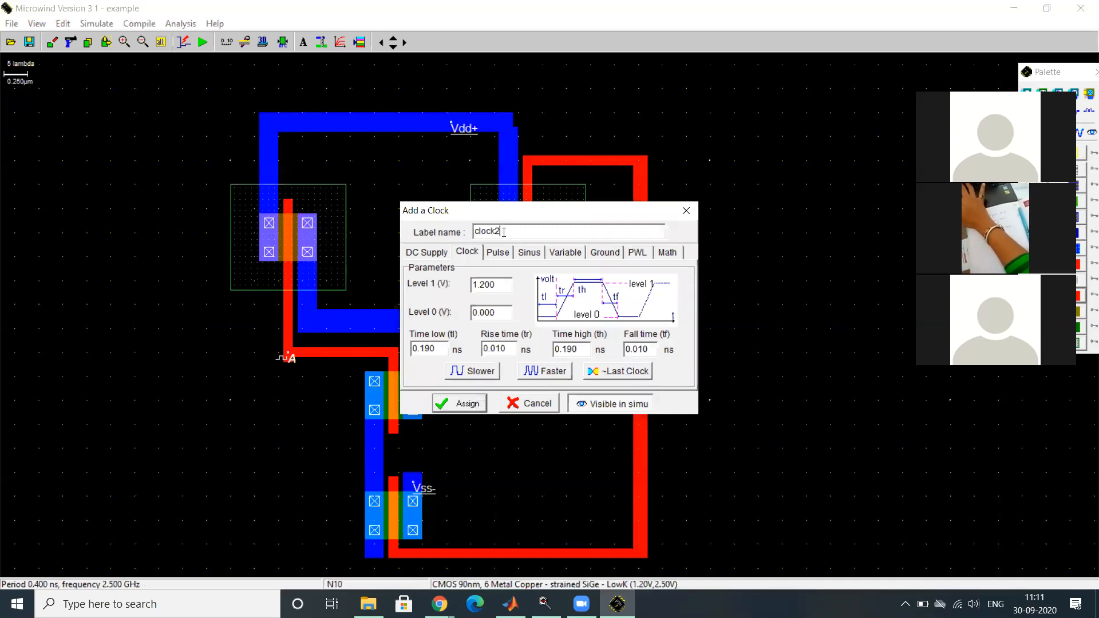
left_click_drag(504, 232, 403, 247)
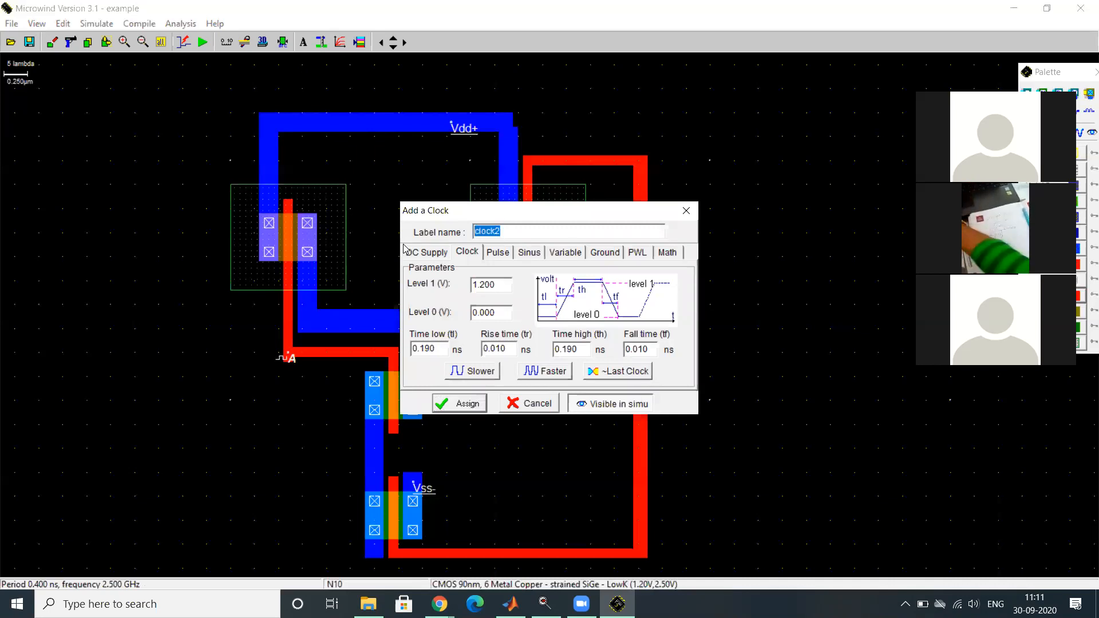
type("B")
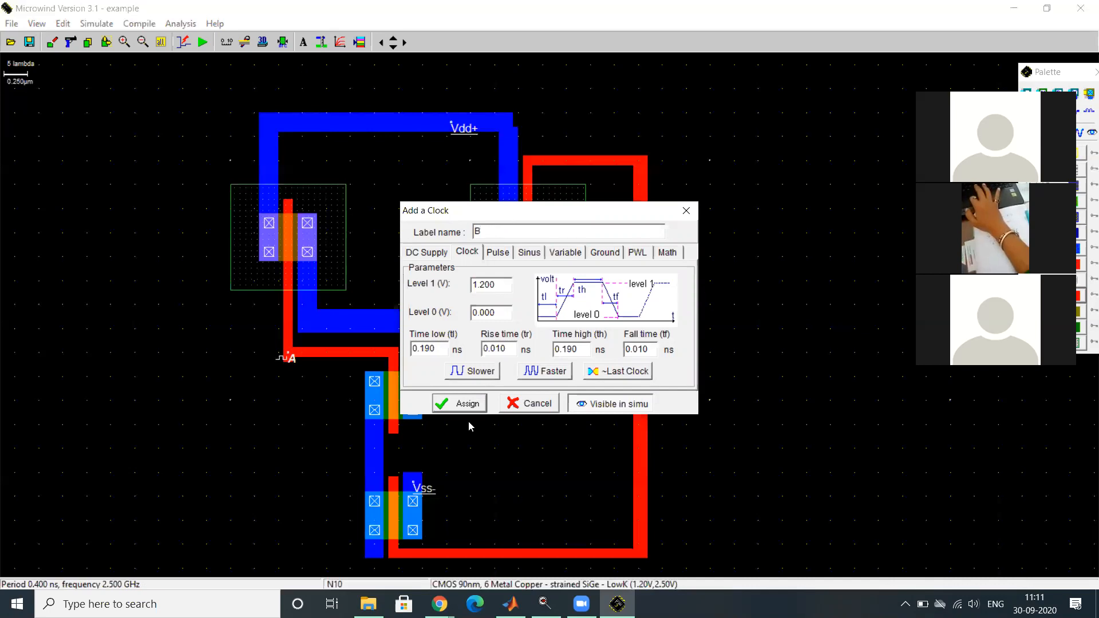
left_click(547, 372)
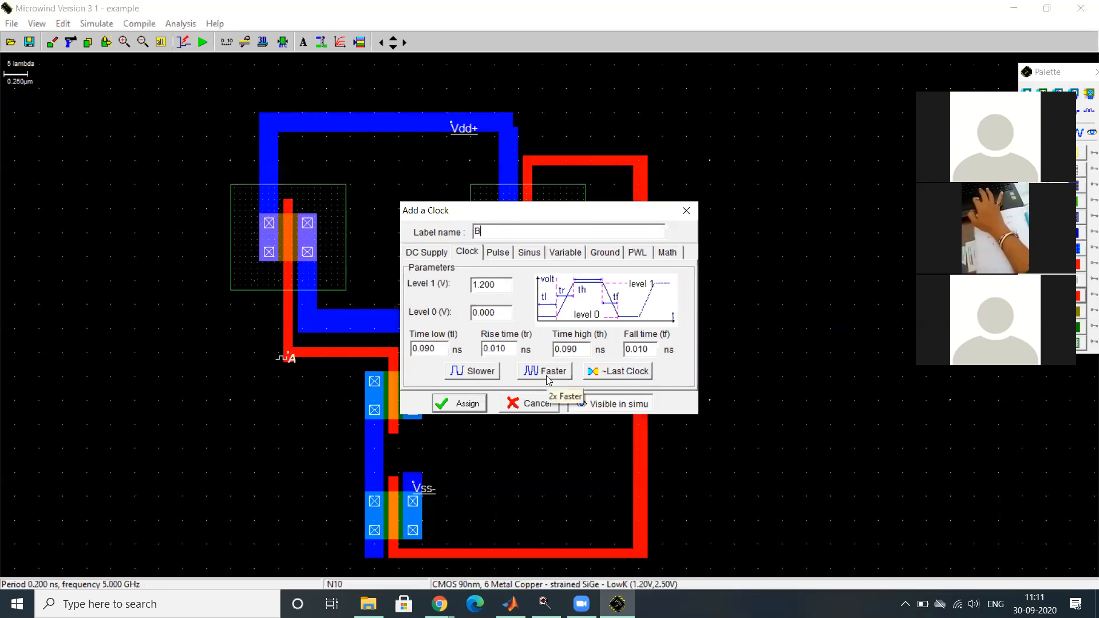
left_click(483, 374)
left_click(483, 374)
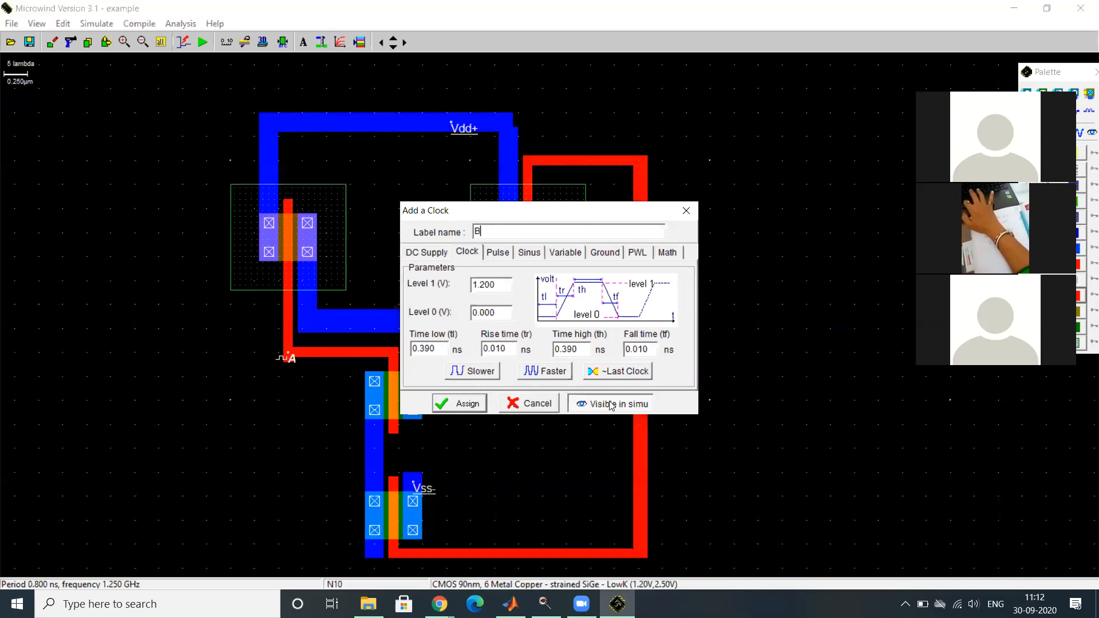
left_click(473, 402)
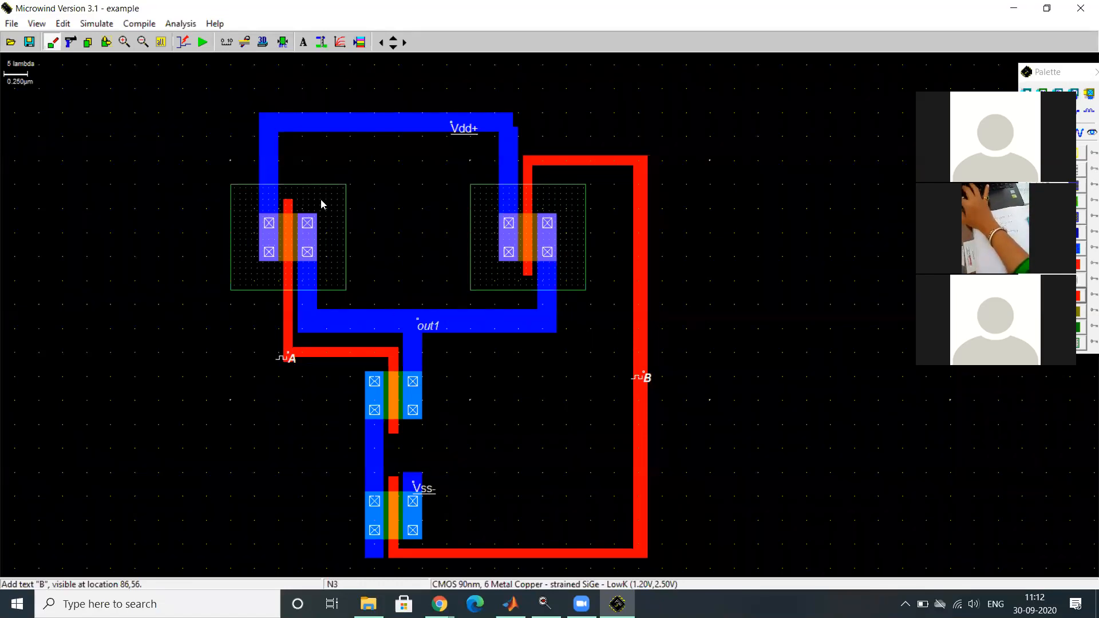
- Run the design rule check and simulate the layout with the floating N wells polarized to VDD, closing the waveforms after viewing
left_click(281, 46)
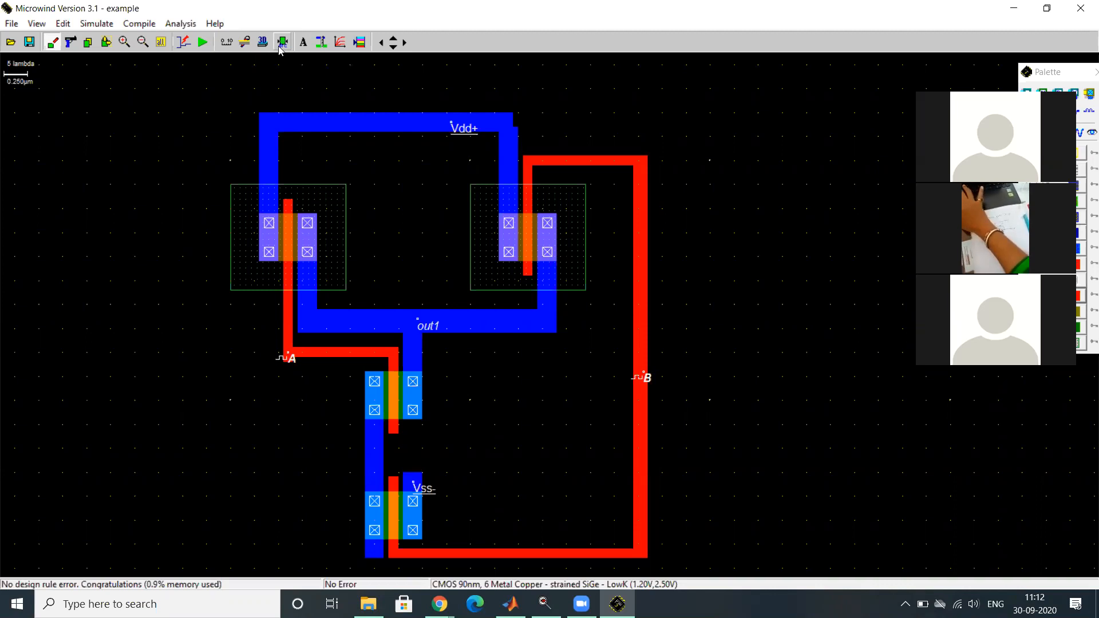
left_click(200, 46)
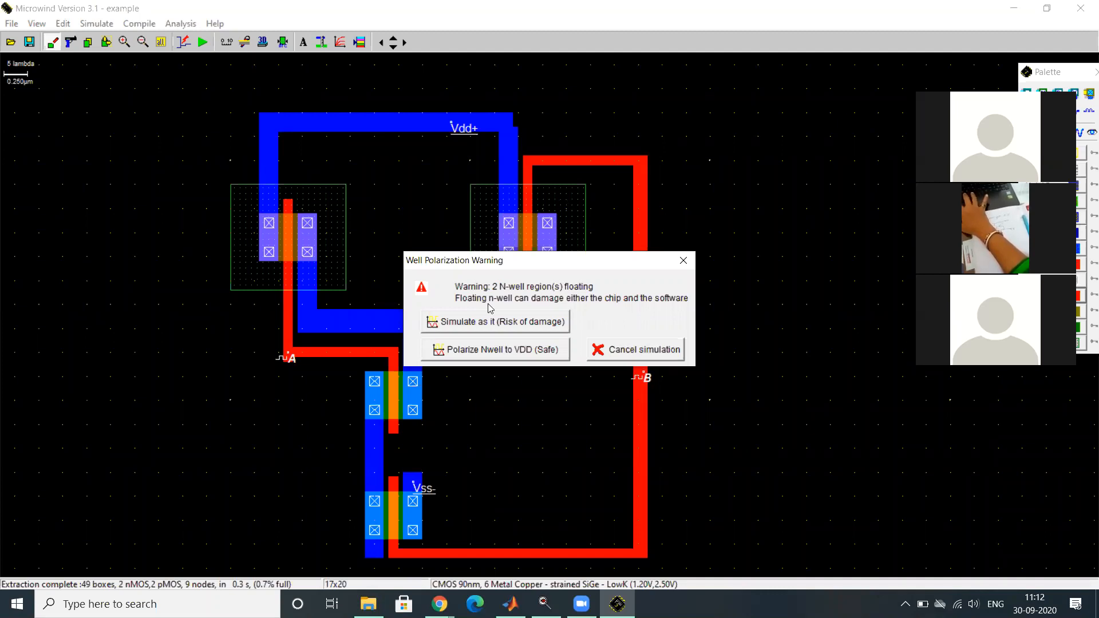
left_click(482, 353)
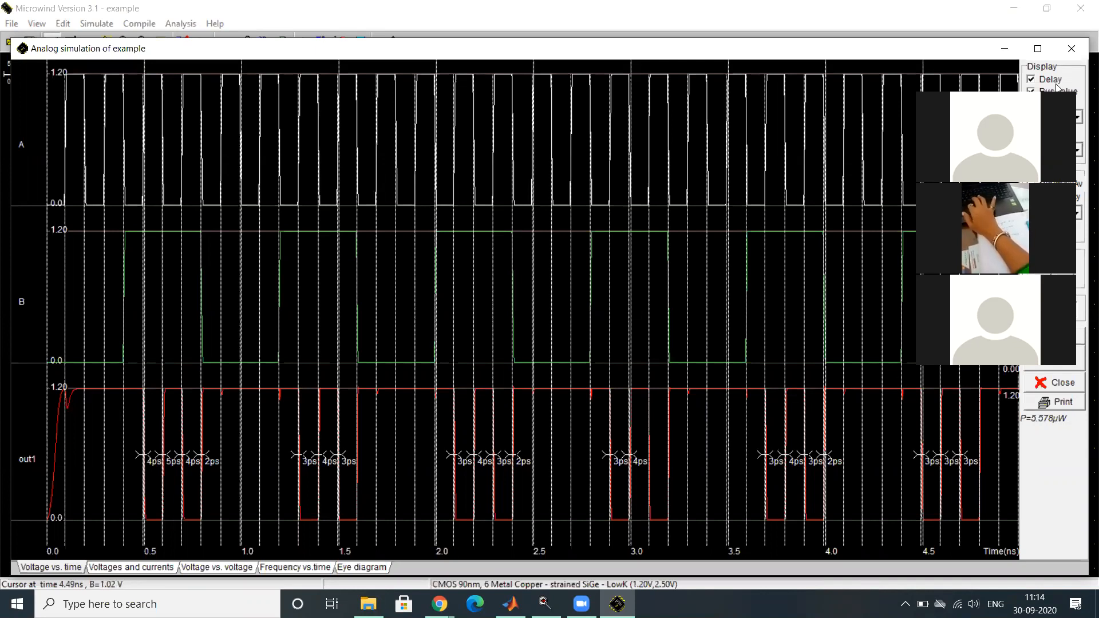
left_click(1072, 49)
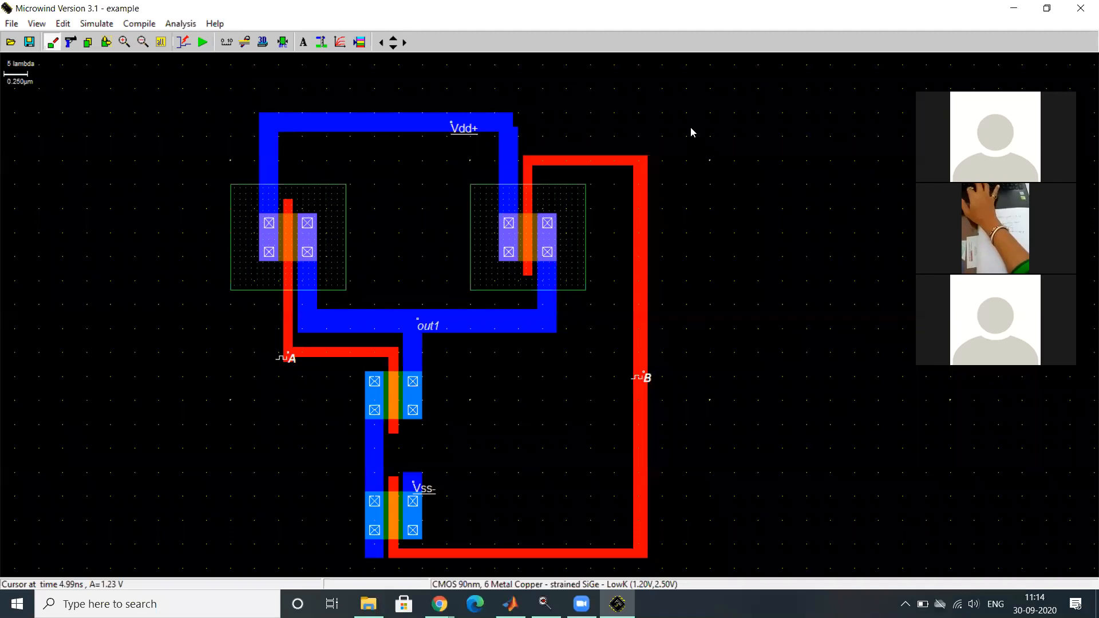
left_click(626, 46)
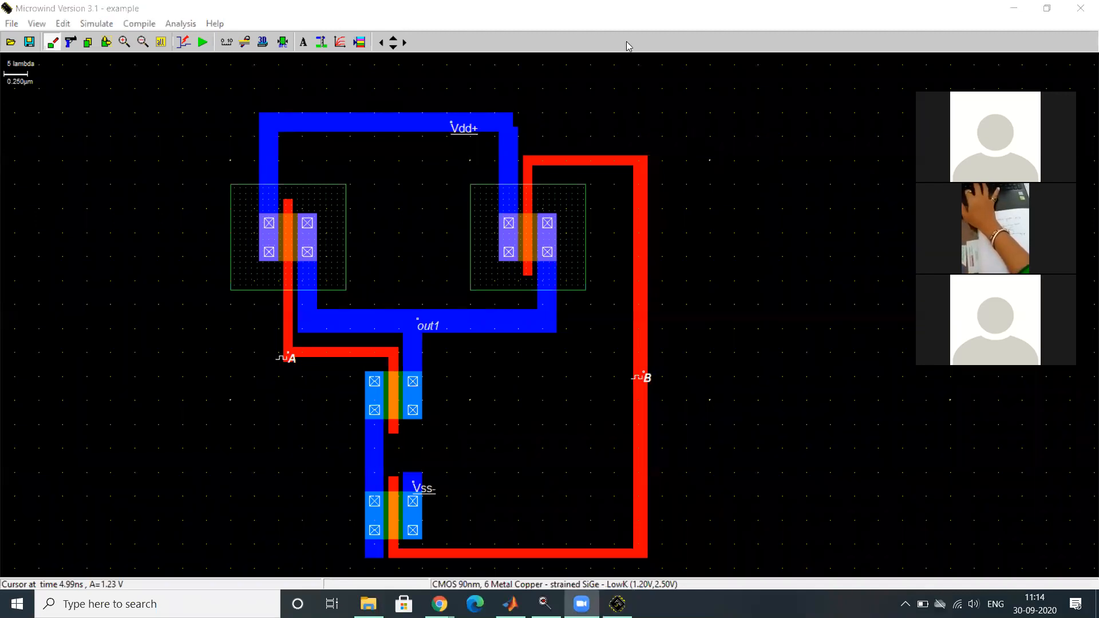